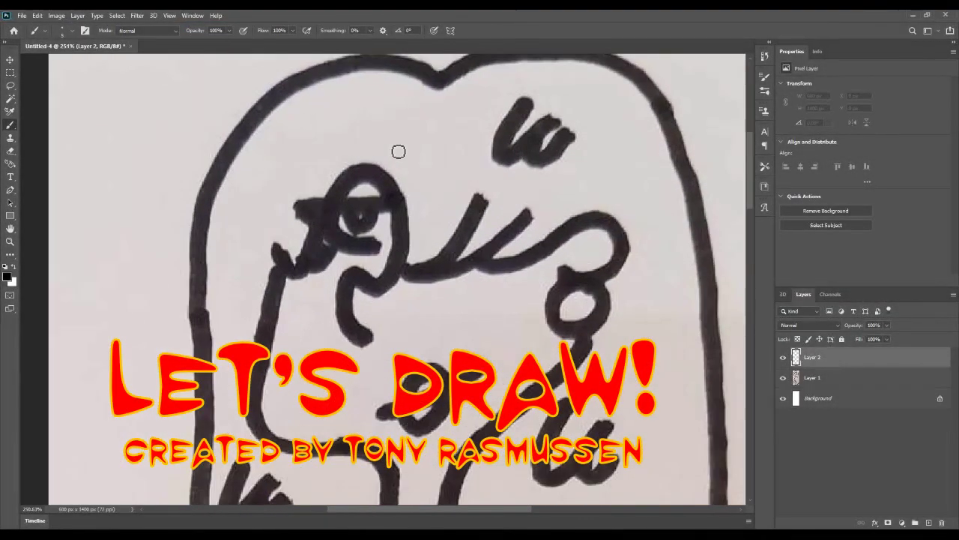
Step: Set the brush size to 10 px
click(62, 30)
text(10)
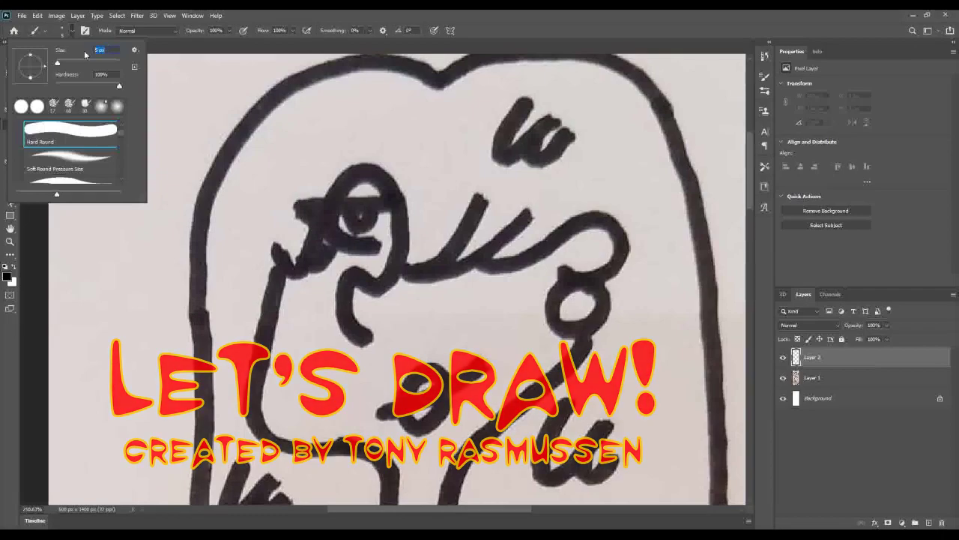
key(Return)
Step: Paint trial black strokes around the eye, then undo them
mouse_move(379, 248)
mouse_down()
mouse_move(343, 240)
mouse_move(346, 178)
mouse_up()
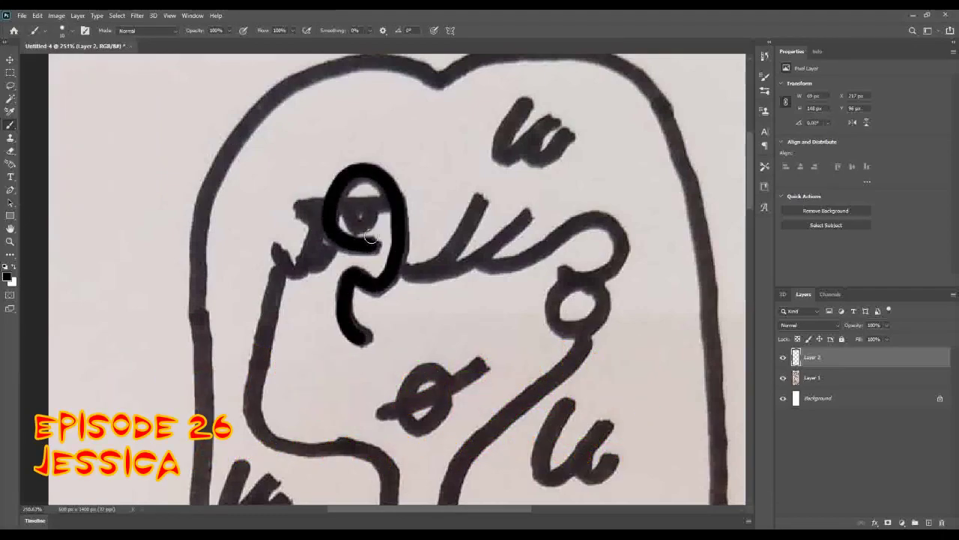
mouse_move(317, 208)
mouse_down()
mouse_move(329, 225)
mouse_move(372, 207)
mouse_up()
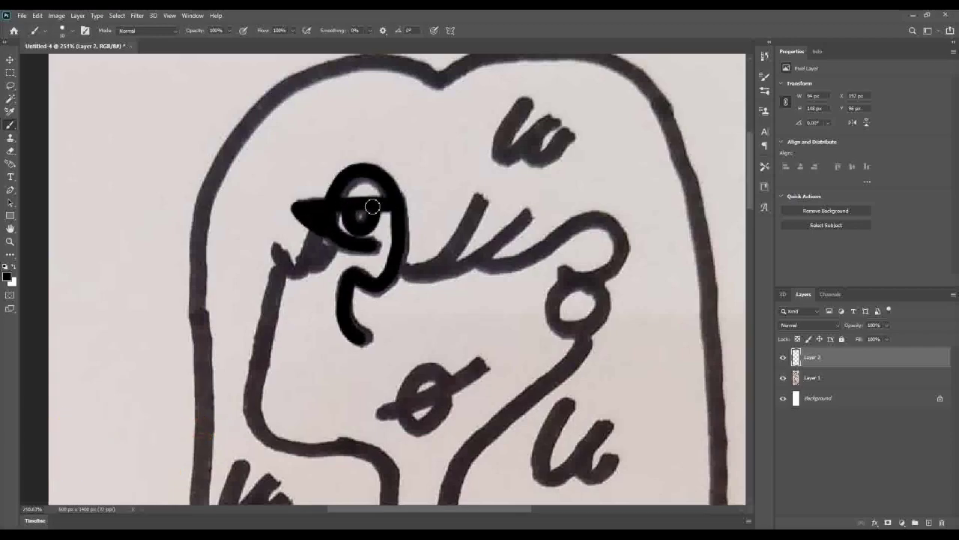
drag(405, 276, 475, 199)
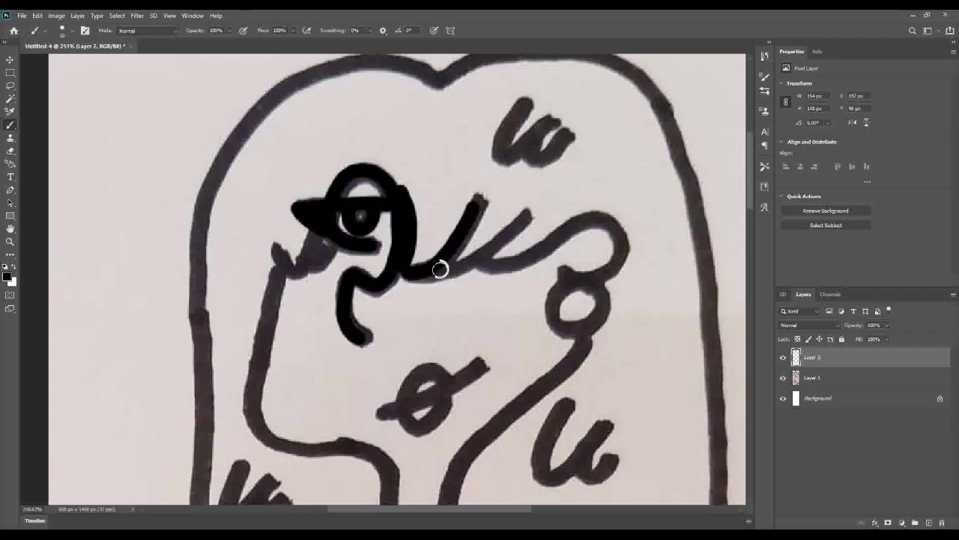
drag(553, 239, 619, 249)
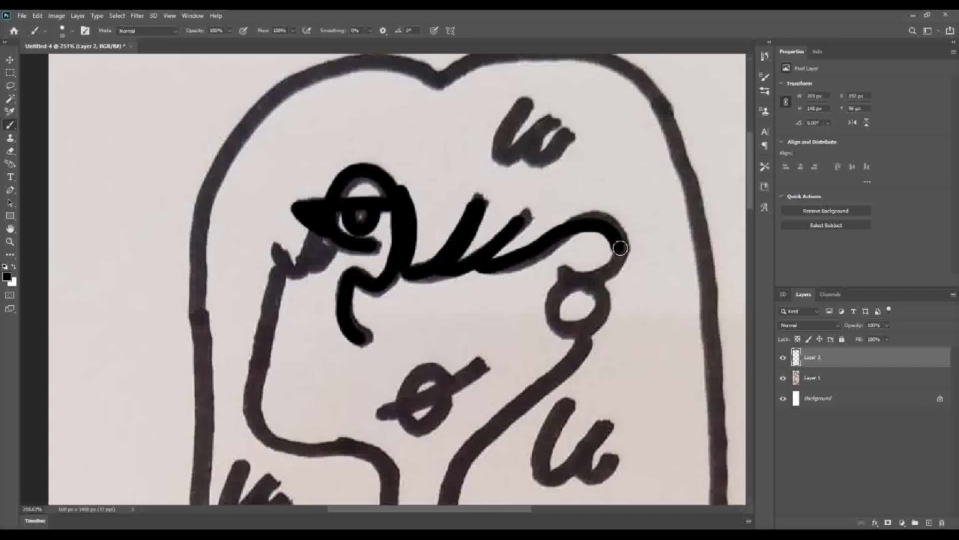
key(ctrl+z)
key(ctrl+z)
key(ctrl+z)
key(ctrl+z)
key(ctrl+z)
key(ctrl+z)
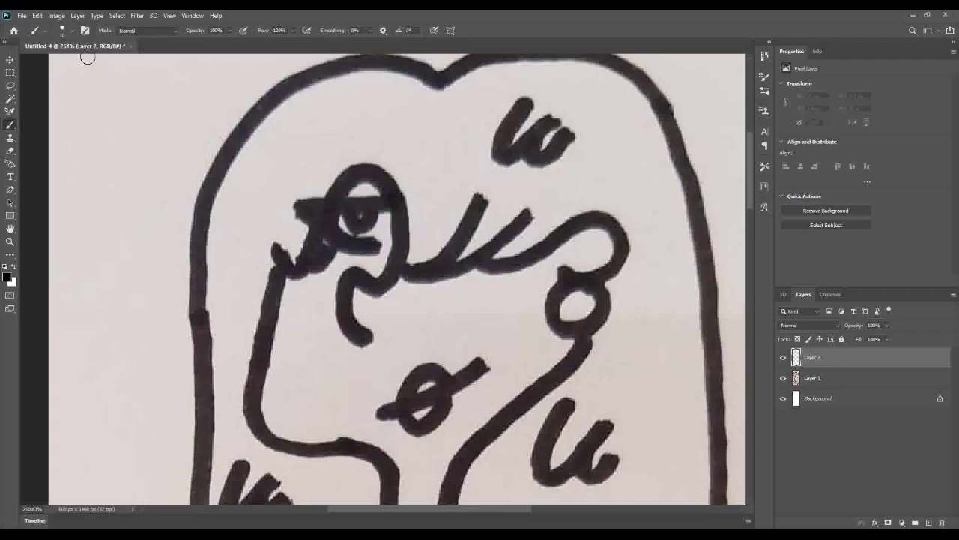
click(71, 30)
Step: At 15 px, ink the eye, the curve to the loop, and the forehead and cheek u-marks
drag(45, 46, 56, 46)
drag(370, 244, 359, 335)
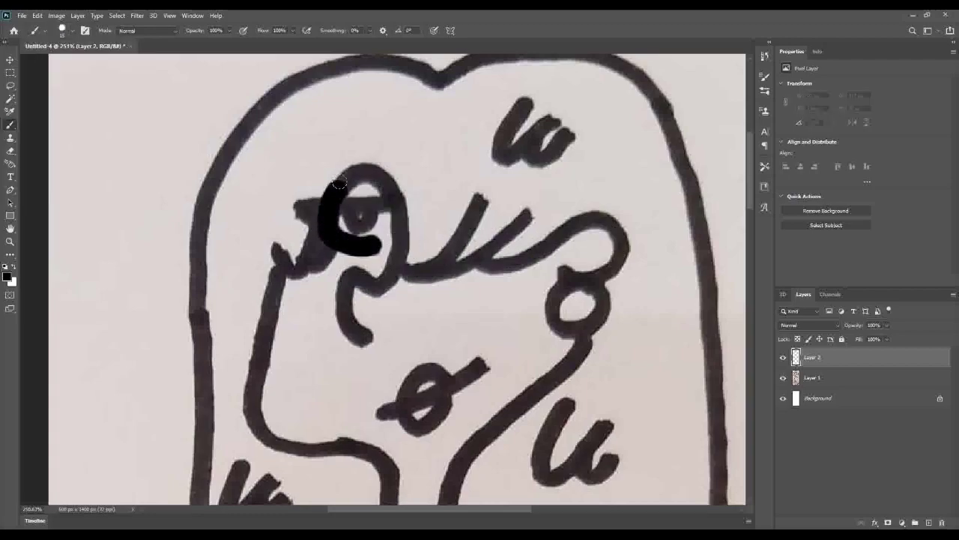
drag(381, 199, 316, 226)
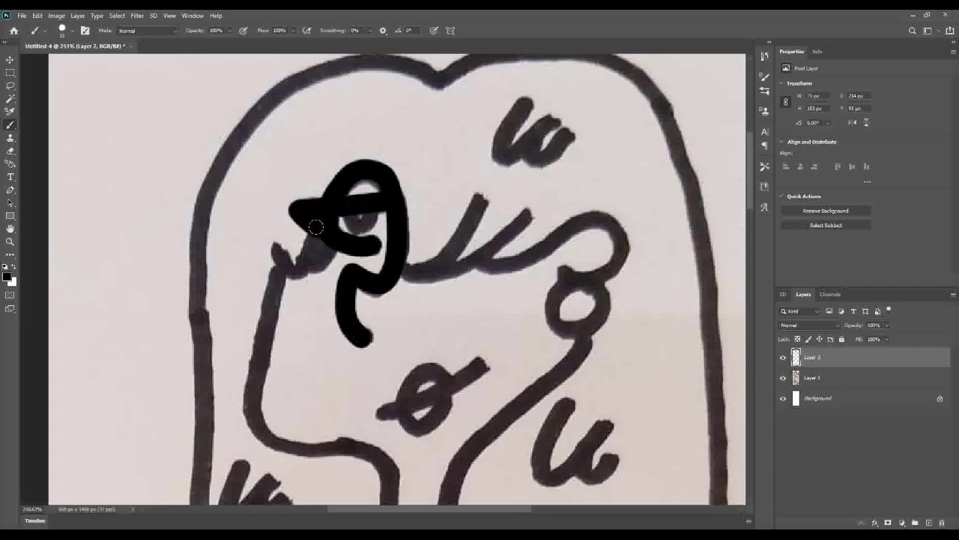
drag(409, 282, 515, 216)
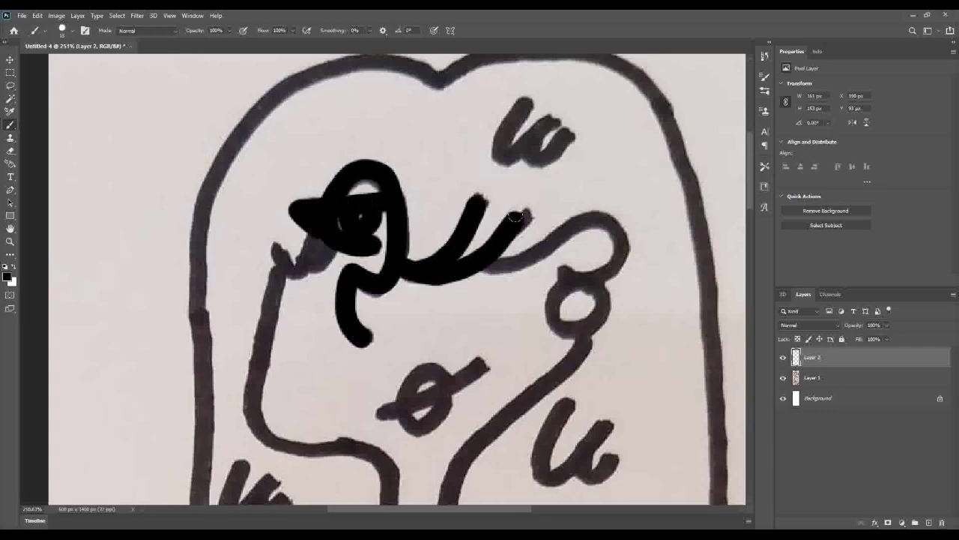
drag(530, 251, 621, 250)
drag(565, 269, 588, 294)
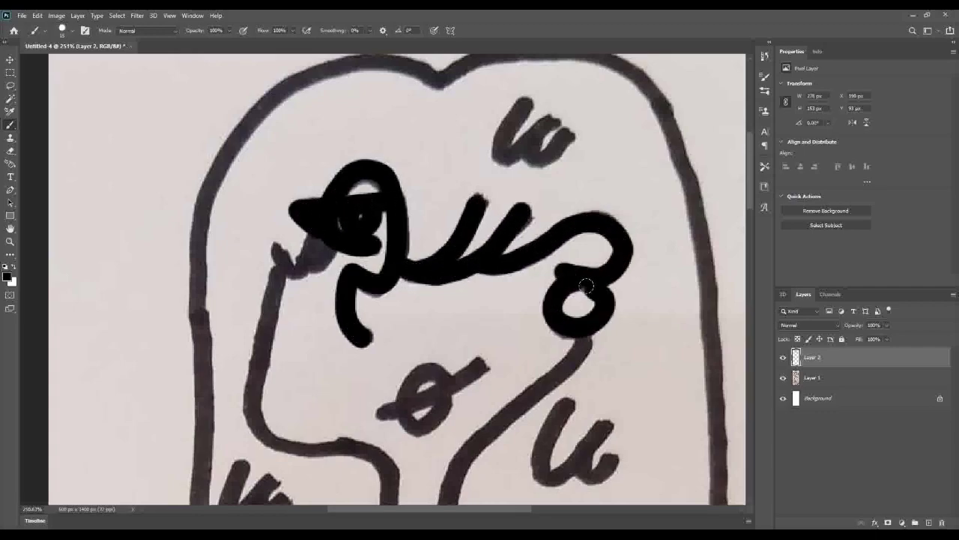
drag(524, 98, 573, 143)
mouse_move(567, 405)
mouse_down()
mouse_move(544, 474)
mouse_move(622, 449)
mouse_up()
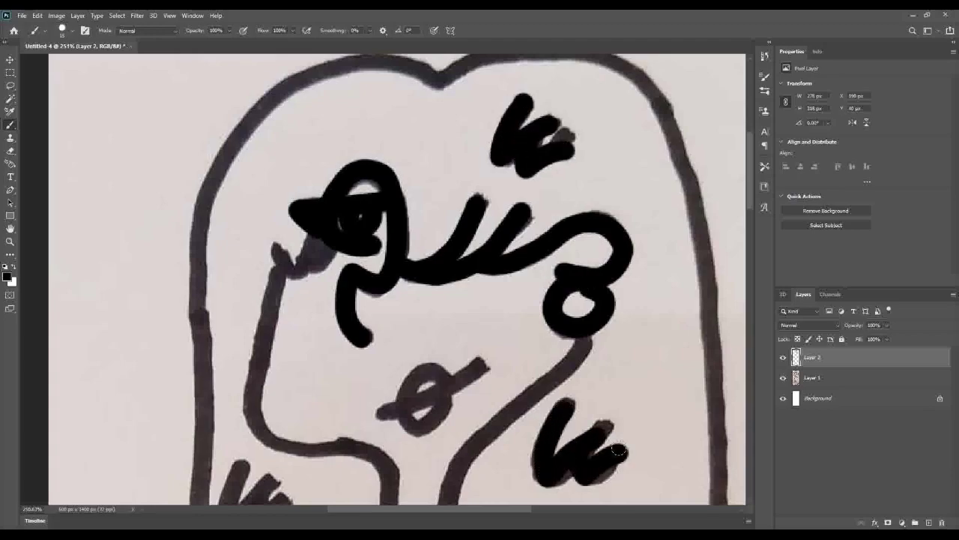
Step: Trace the left and right nose lines and the line from nose beads to shoulder
scroll(489, 411, down, 3)
scroll(489, 411, down, 1)
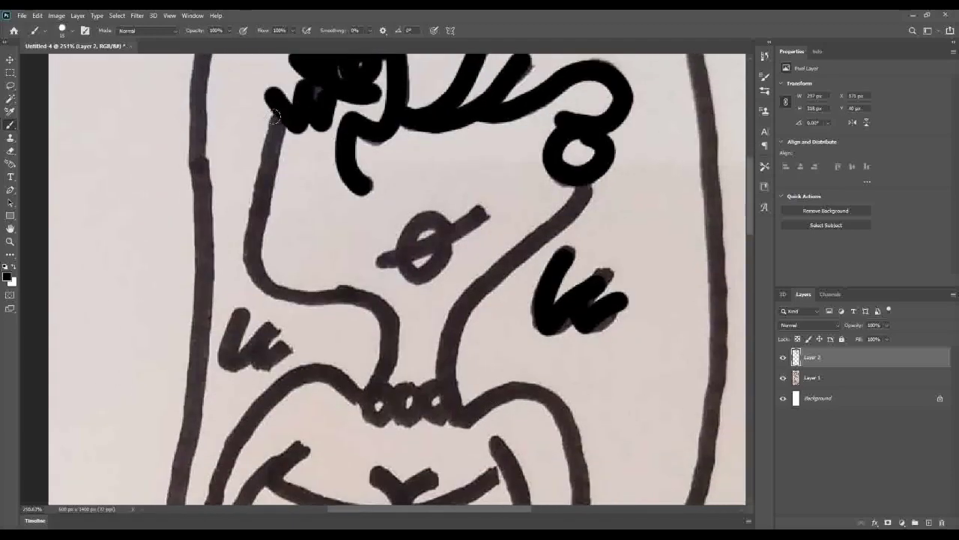
mouse_move(275, 117)
mouse_down()
mouse_move(253, 264)
mouse_move(387, 324)
mouse_move(371, 382)
mouse_up()
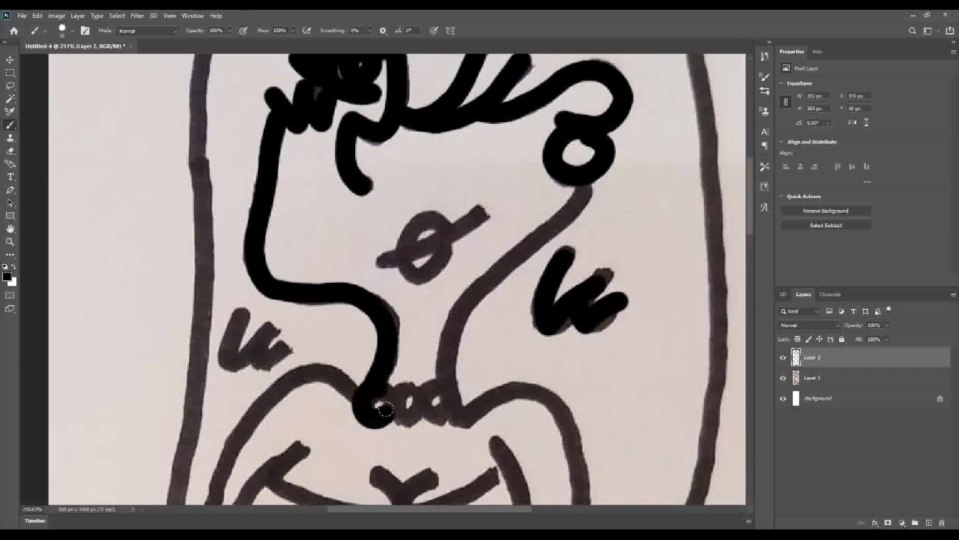
mouse_move(581, 196)
mouse_down()
mouse_move(487, 259)
mouse_move(450, 378)
mouse_up()
key(ctrl+z)
drag(582, 187, 444, 350)
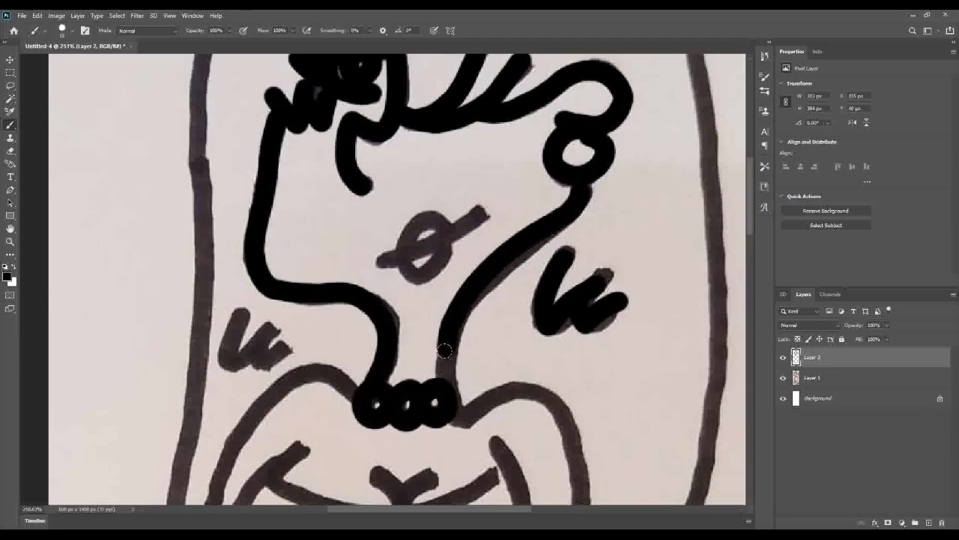
drag(465, 415, 571, 463)
drag(495, 445, 517, 498)
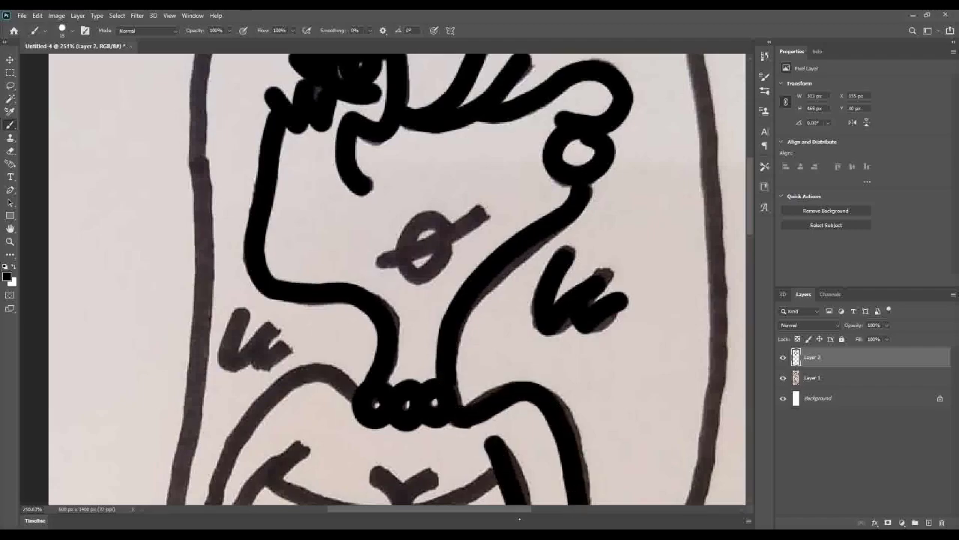
key(ctrl+z)
Step: Ink both inner mouth curves and the upper lip line
scroll(561, 367, down, 2)
scroll(568, 377, down, 3)
mouse_move(500, 303)
mouse_down()
mouse_move(459, 439)
mouse_move(384, 411)
mouse_up()
mouse_move(307, 296)
mouse_down()
mouse_move(228, 375)
mouse_move(339, 429)
mouse_up()
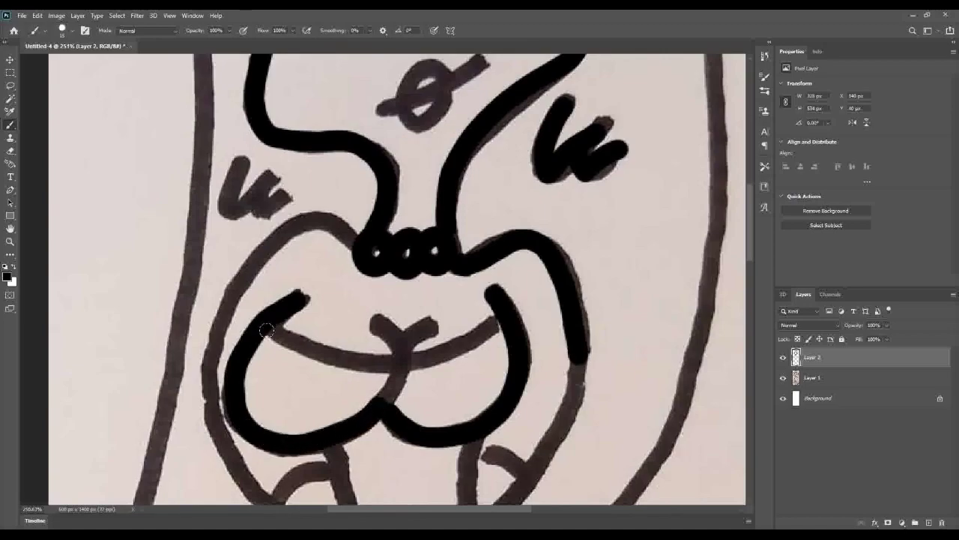
drag(266, 330, 384, 359)
drag(445, 353, 498, 315)
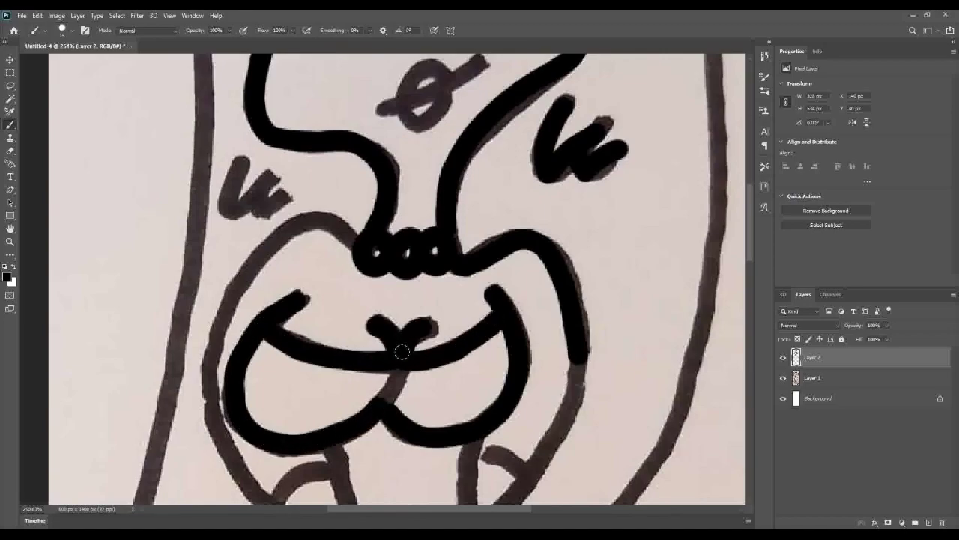
scroll(395, 370, down, 3)
Step: Ink the hand shape beside the mouth, including its outer edge and knuckle bumps
key(e)
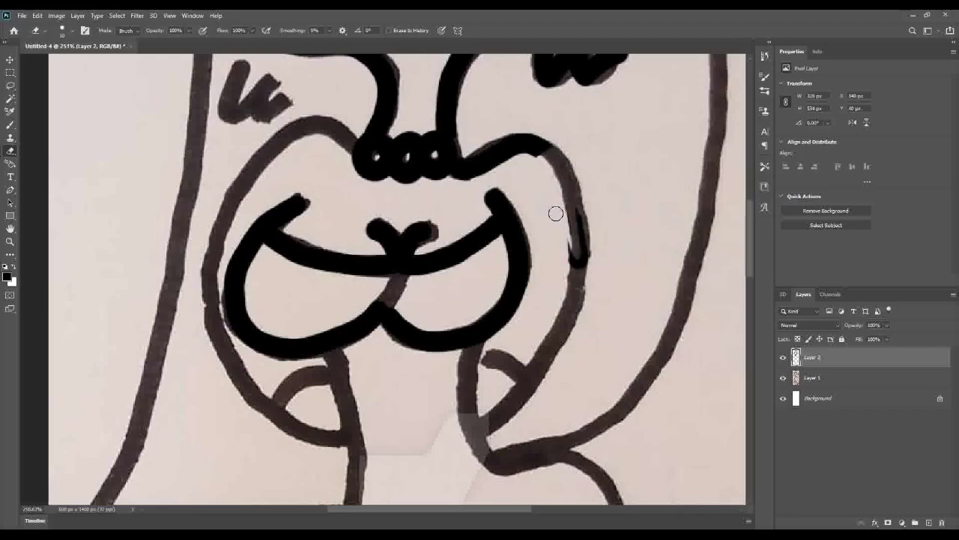
key(b)
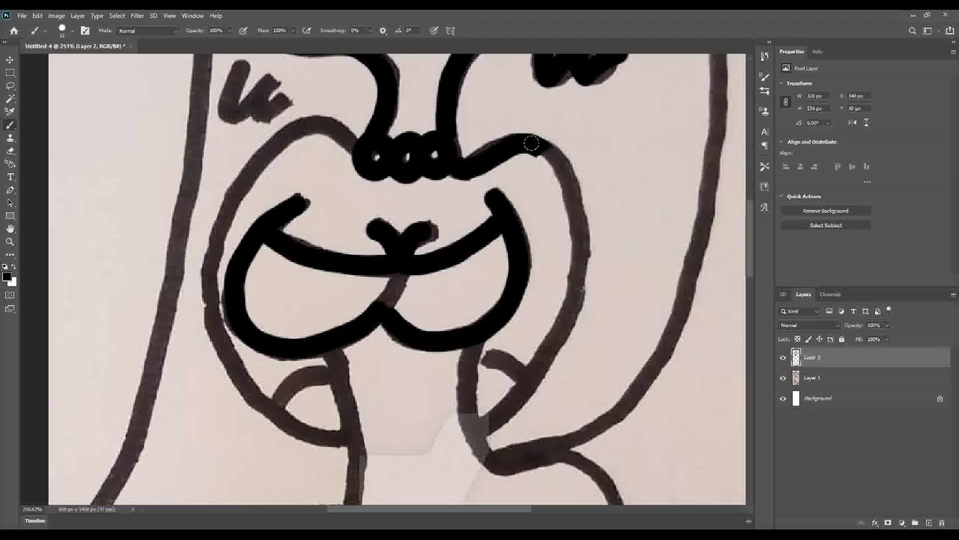
mouse_move(530, 143)
mouse_down()
mouse_move(611, 300)
mouse_move(495, 387)
mouse_up()
drag(535, 223, 537, 299)
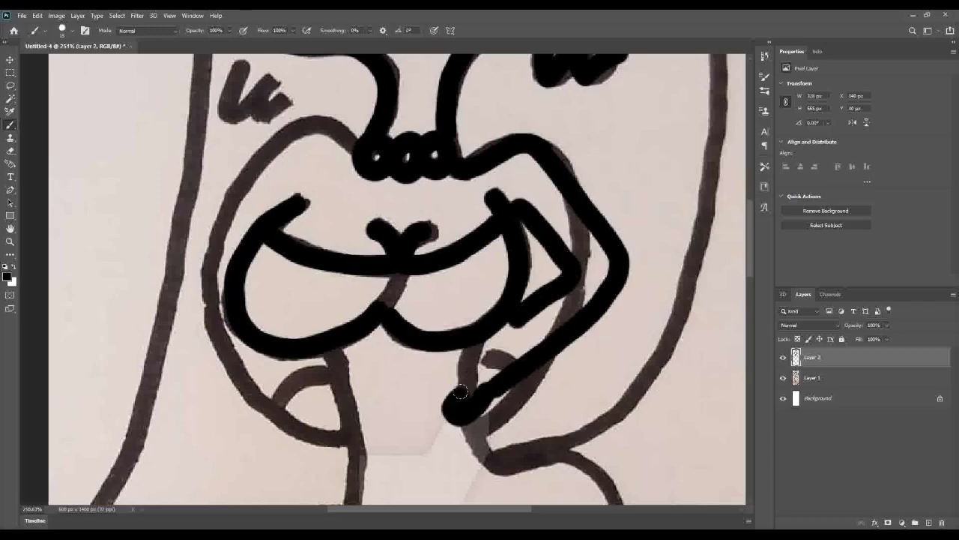
mouse_move(460, 392)
mouse_down()
mouse_move(450, 363)
mouse_move(507, 321)
mouse_up()
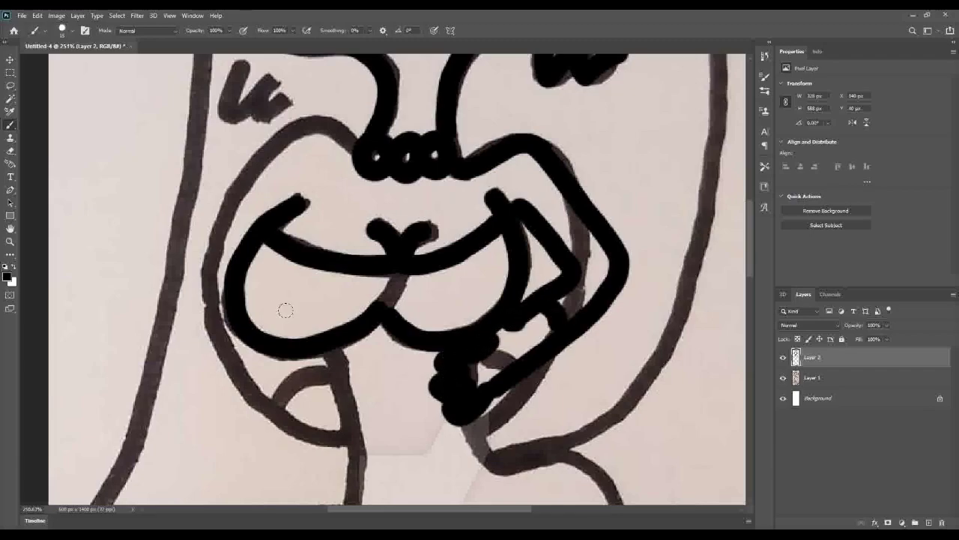
Step: Ink the bent left arm down to the elbow and where it meets the face
scroll(341, 268, up, 3)
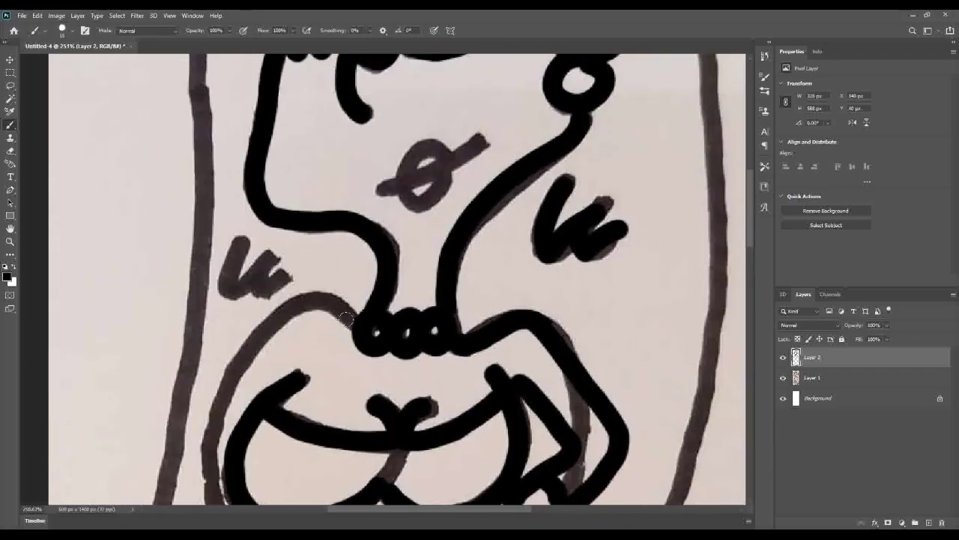
drag(314, 307, 249, 150)
drag(255, 66, 149, 263)
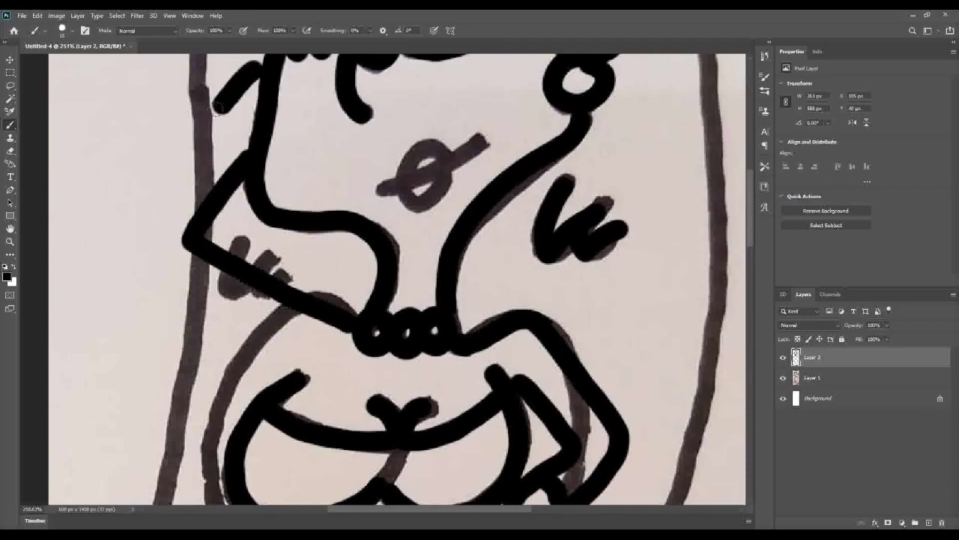
key(ctrl+z)
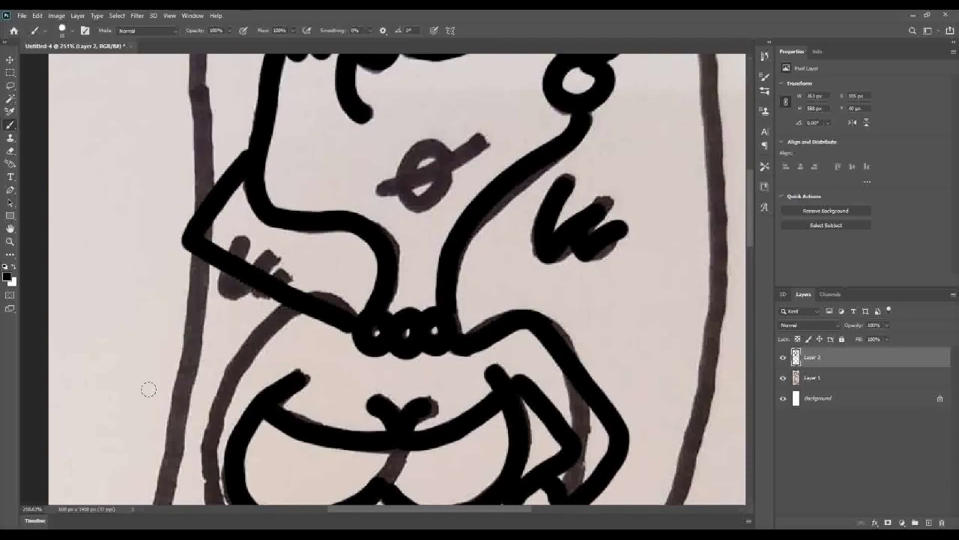
scroll(149, 389, up, 1)
mouse_move(246, 157)
mouse_down()
mouse_move(137, 279)
mouse_move(168, 358)
mouse_move(249, 448)
mouse_up()
drag(205, 269, 146, 263)
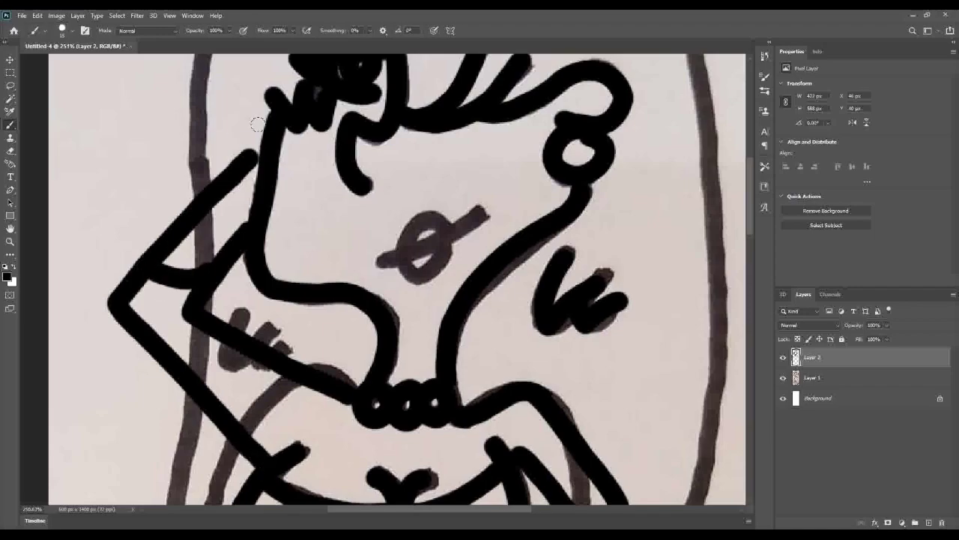
drag(253, 153, 259, 144)
Step: Trace the vertical hair line on the left side
scroll(225, 165, up, 1)
drag(200, 204, 203, 76)
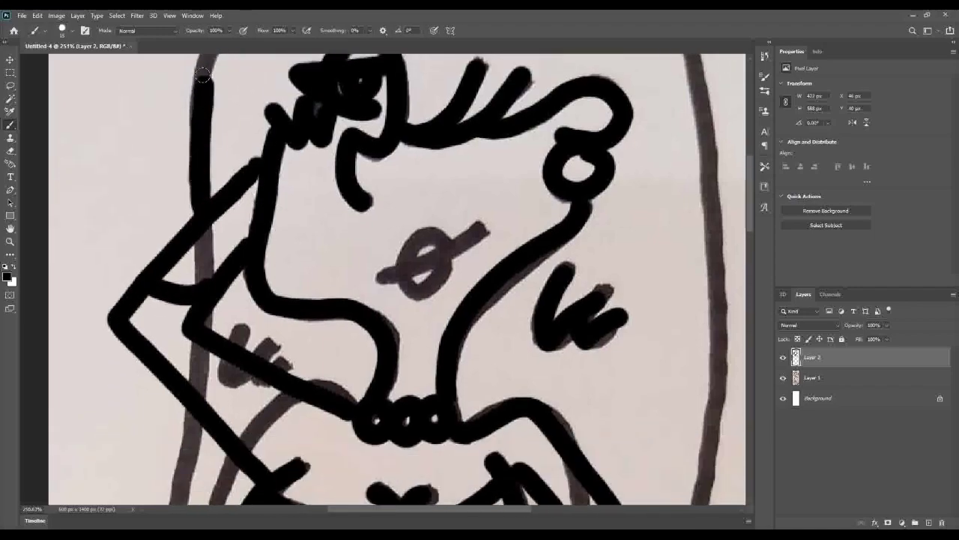
scroll(276, 365, down, 2)
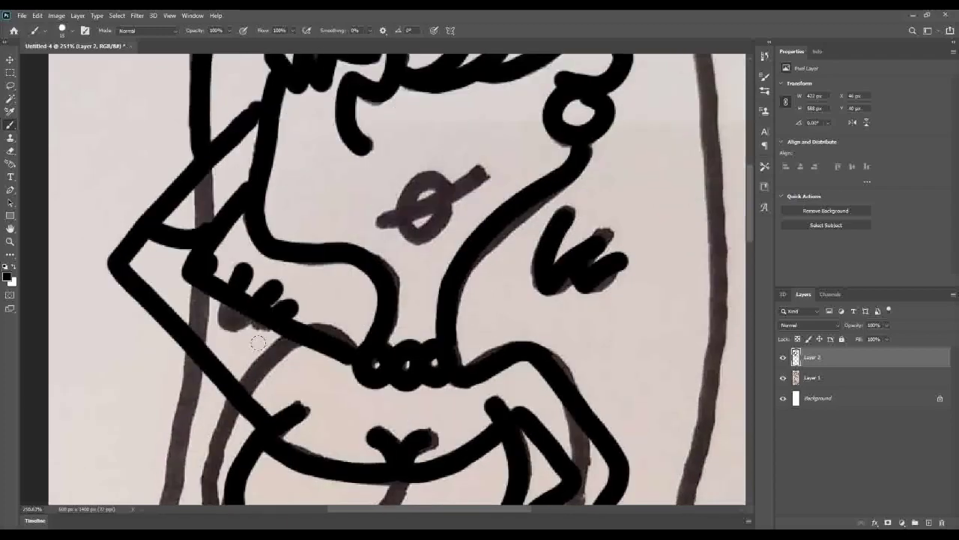
scroll(269, 353, down, 6)
Step: Ink the lower body lines and the curve along the right hip
drag(191, 117, 69, 496)
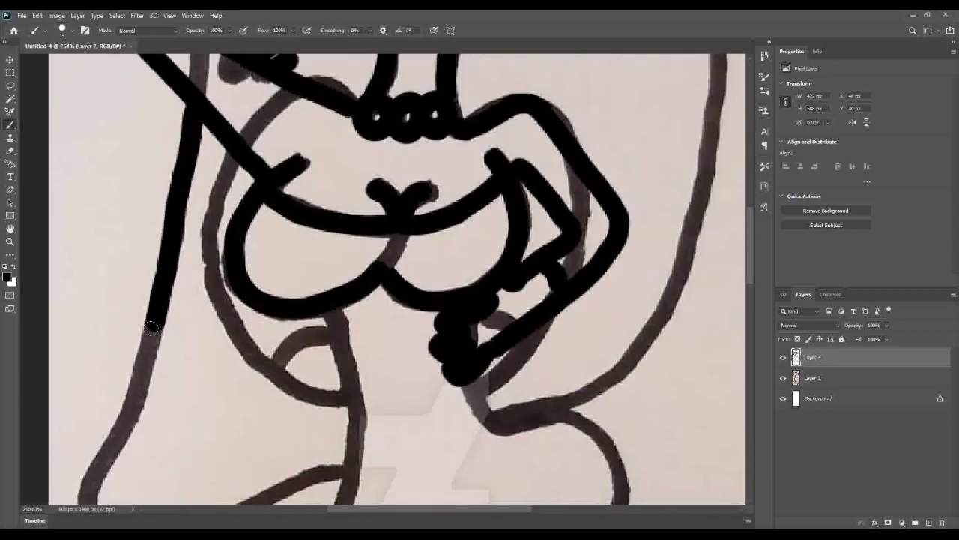
scroll(156, 408, down, 3)
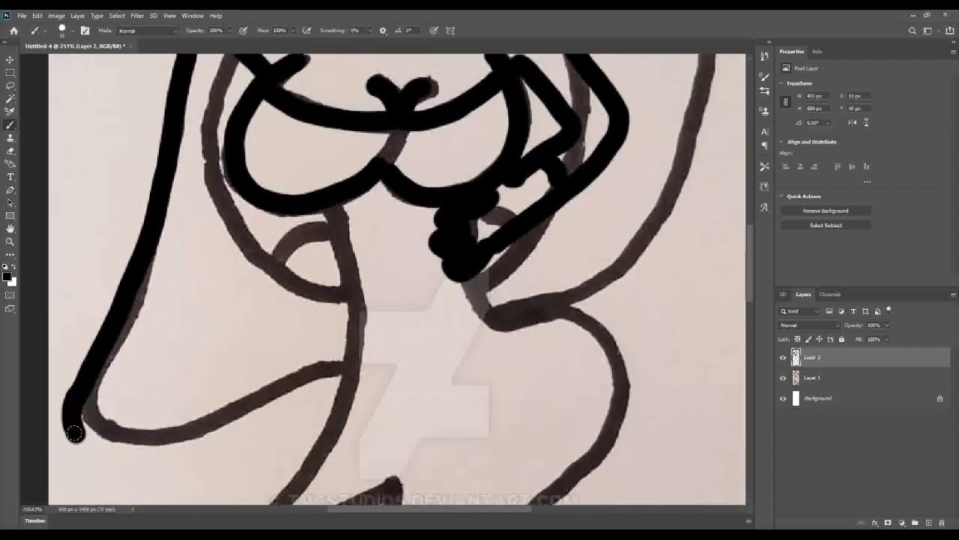
mouse_move(74, 433)
mouse_down()
mouse_move(239, 394)
mouse_move(341, 352)
mouse_up()
mouse_move(334, 204)
mouse_down()
mouse_move(346, 349)
mouse_move(278, 520)
mouse_up()
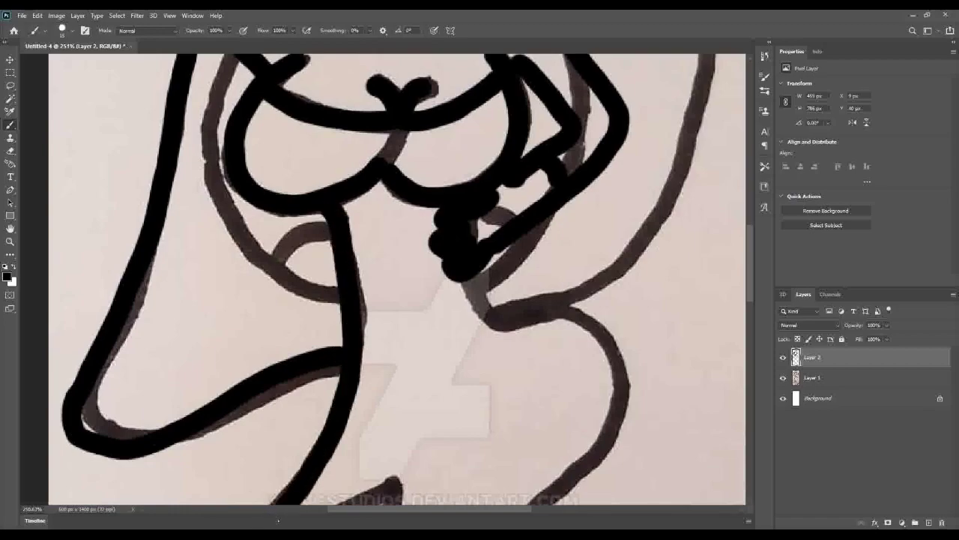
mouse_move(477, 288)
mouse_down()
mouse_move(596, 324)
mouse_move(555, 489)
mouse_up()
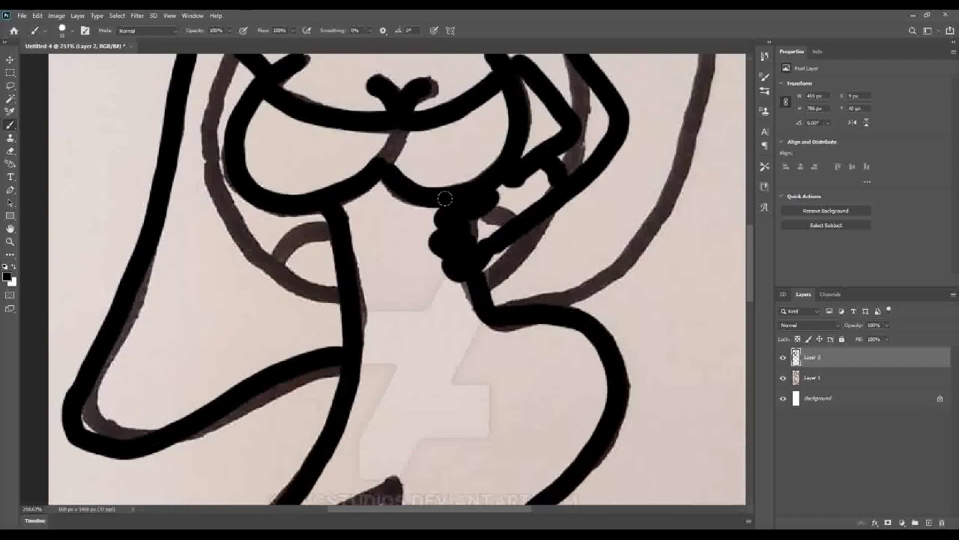
Step: Ink the right hair outline, the long right hair line and the top of the head
mouse_move(509, 303)
mouse_down()
mouse_move(595, 283)
mouse_move(700, 81)
mouse_up()
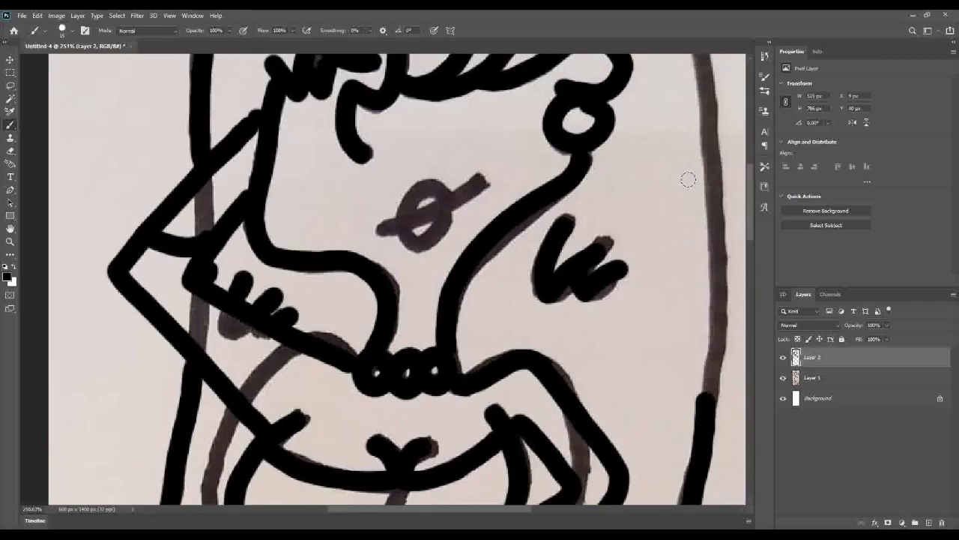
scroll(688, 178, up, 3)
scroll(678, 185, down, 1)
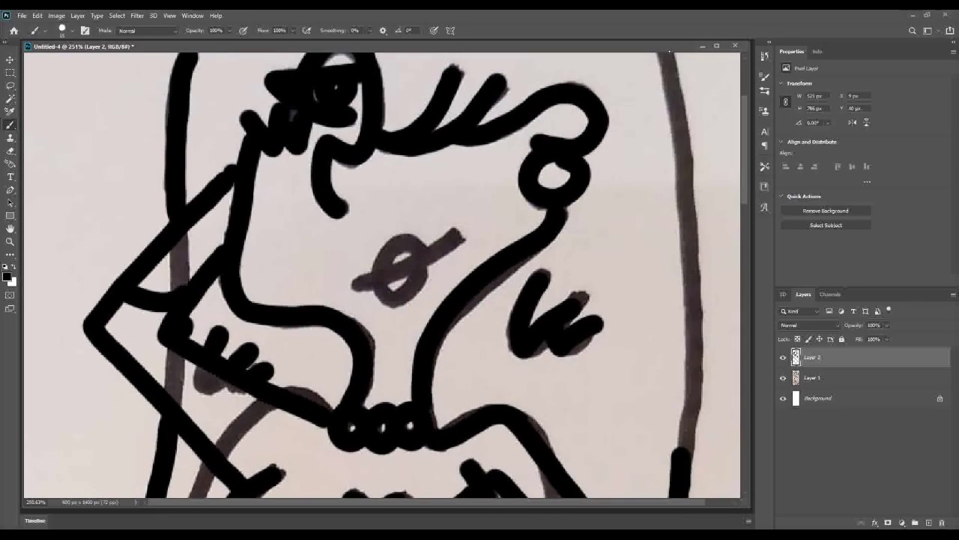
drag(659, 53, 682, 404)
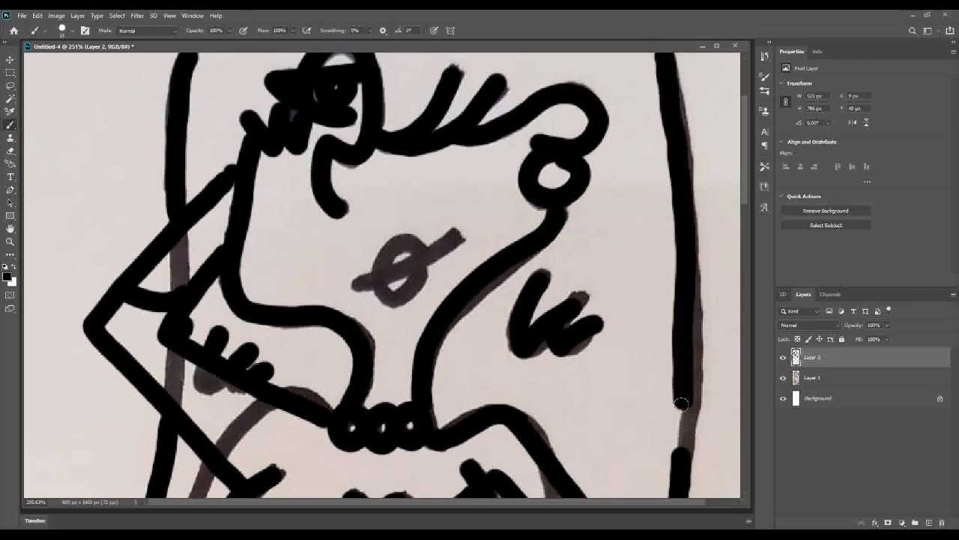
scroll(649, 338, up, 3)
mouse_move(184, 197)
mouse_down()
mouse_move(251, 96)
mouse_move(431, 75)
mouse_move(617, 84)
mouse_move(672, 210)
mouse_up()
Step: Extend the outline down the left side and ink the centre and right body curves
scroll(504, 278, down, 4)
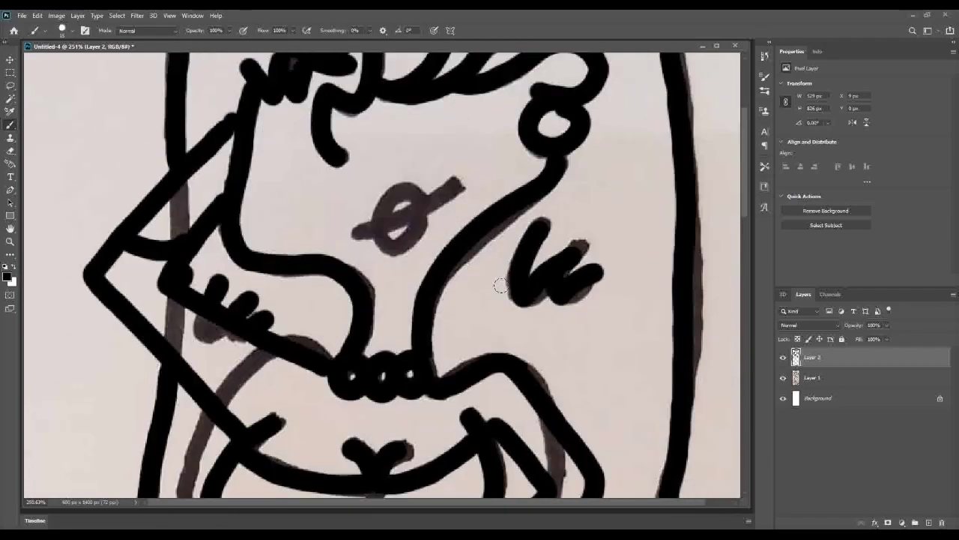
scroll(507, 282, down, 1)
scroll(507, 282, down, 5)
scroll(484, 322, down, 2)
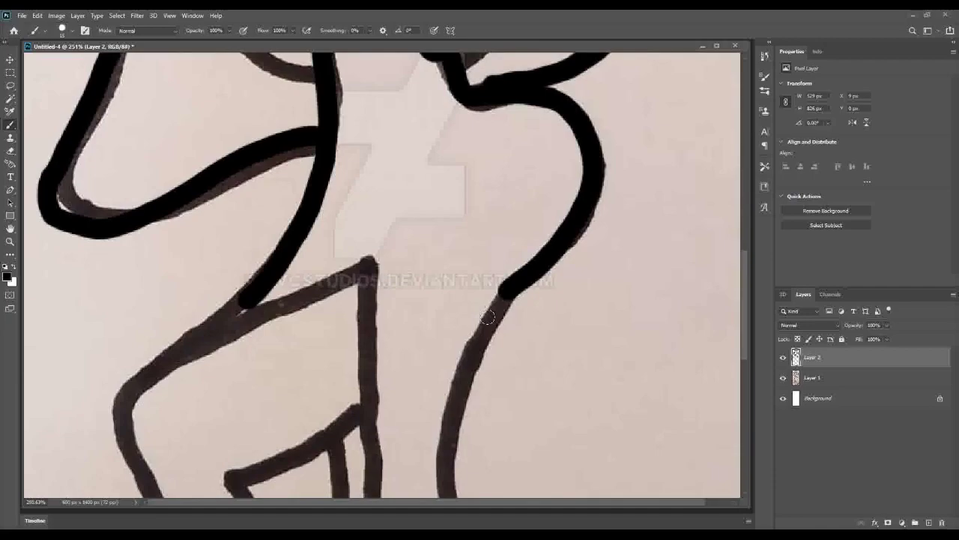
mouse_move(250, 291)
mouse_down()
mouse_move(150, 373)
mouse_move(139, 455)
mouse_up()
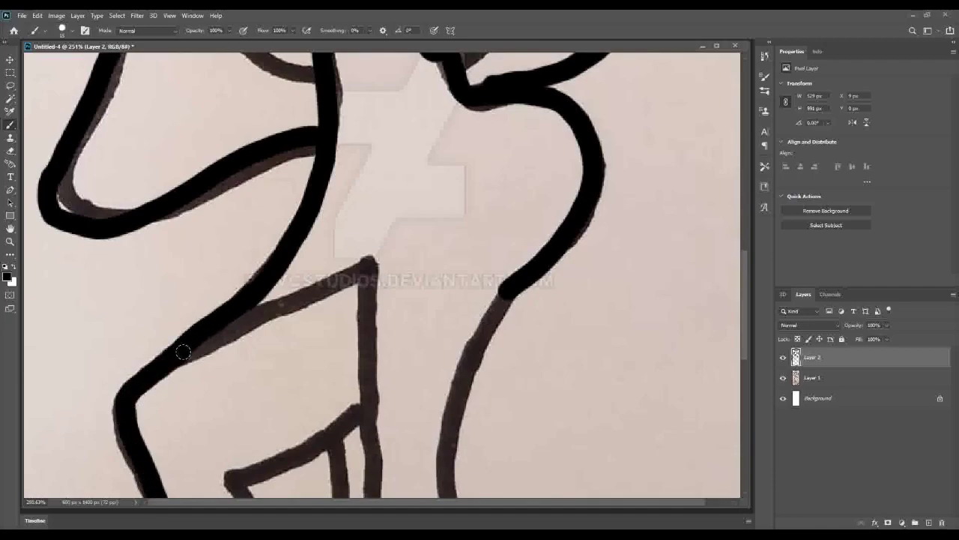
mouse_move(183, 352)
mouse_down()
mouse_move(368, 263)
mouse_move(373, 497)
mouse_up()
mouse_move(511, 289)
mouse_down()
mouse_move(468, 345)
mouse_move(446, 512)
mouse_up()
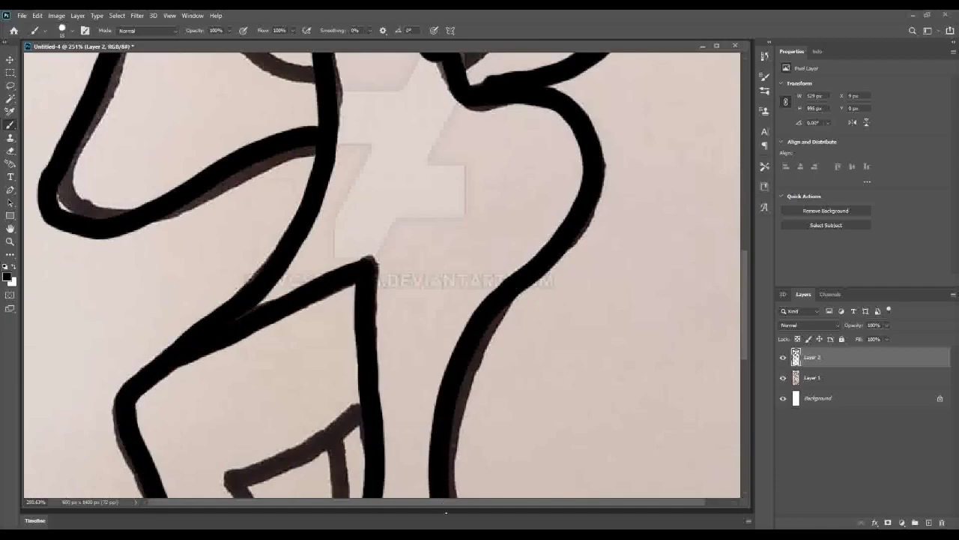
Step: Ink the leg's diagonal edges, inner line and bottom edge
scroll(492, 407, down, 6)
scroll(548, 330, down, 4)
scroll(548, 330, down, 1)
mouse_move(352, 154)
mouse_down()
mouse_move(356, 214)
mouse_move(308, 416)
mouse_move(420, 491)
mouse_move(442, 348)
mouse_move(421, 153)
mouse_up()
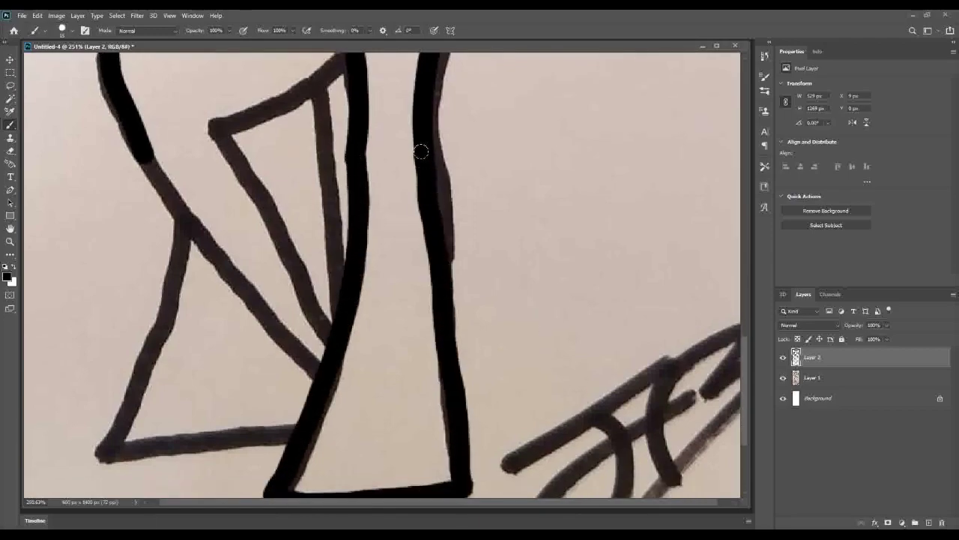
drag(136, 148, 315, 375)
mouse_move(214, 131)
mouse_down()
mouse_move(330, 330)
mouse_move(332, 61)
mouse_move(335, 304)
mouse_up()
mouse_move(181, 221)
mouse_down()
mouse_move(101, 452)
mouse_move(289, 432)
mouse_up()
Step: Change the brush size and ink the lips over the sketch
scroll(289, 432, up, 3)
scroll(300, 420, up, 3)
scroll(317, 403, up, 3)
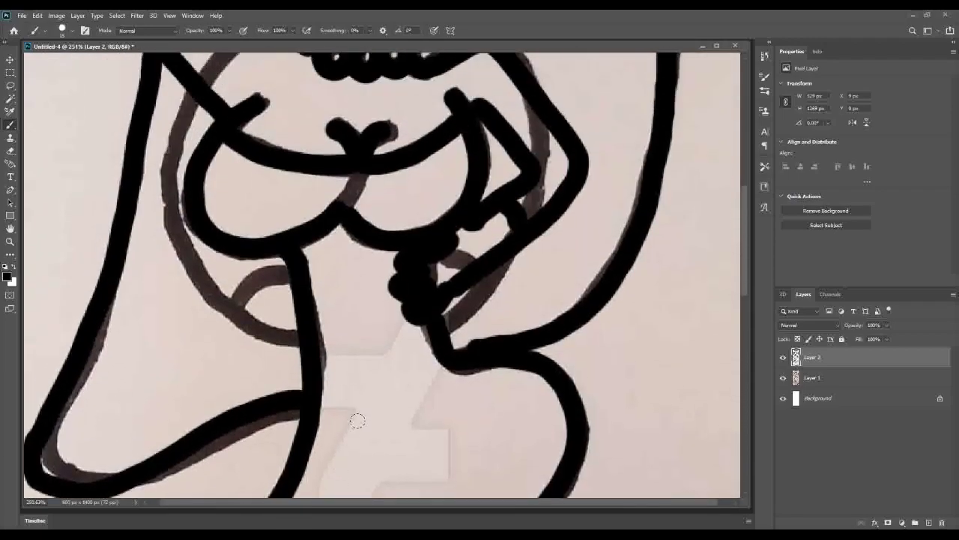
scroll(357, 420, up, 3)
scroll(375, 413, up, 3)
scroll(368, 402, up, 3)
scroll(368, 403, up, 3)
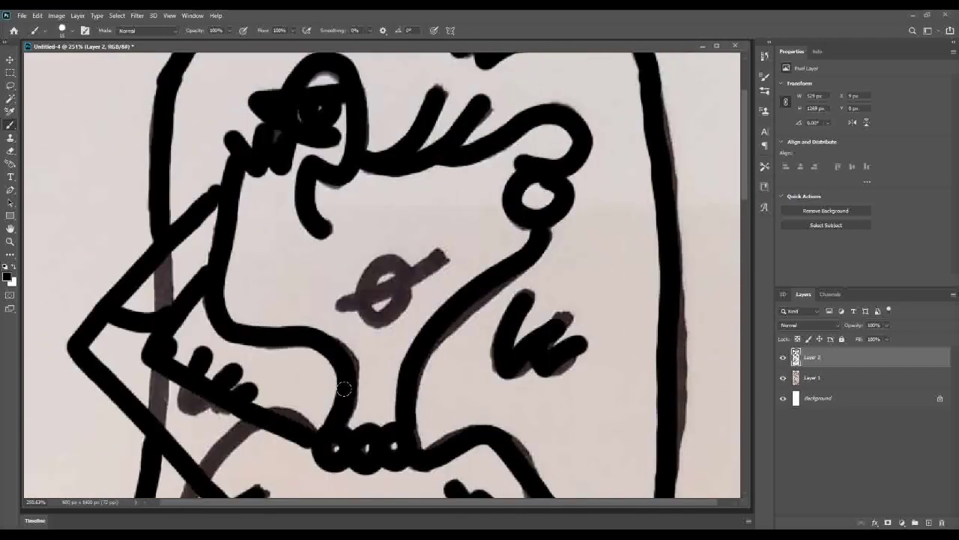
scroll(337, 337, up, 2)
click(4, 43)
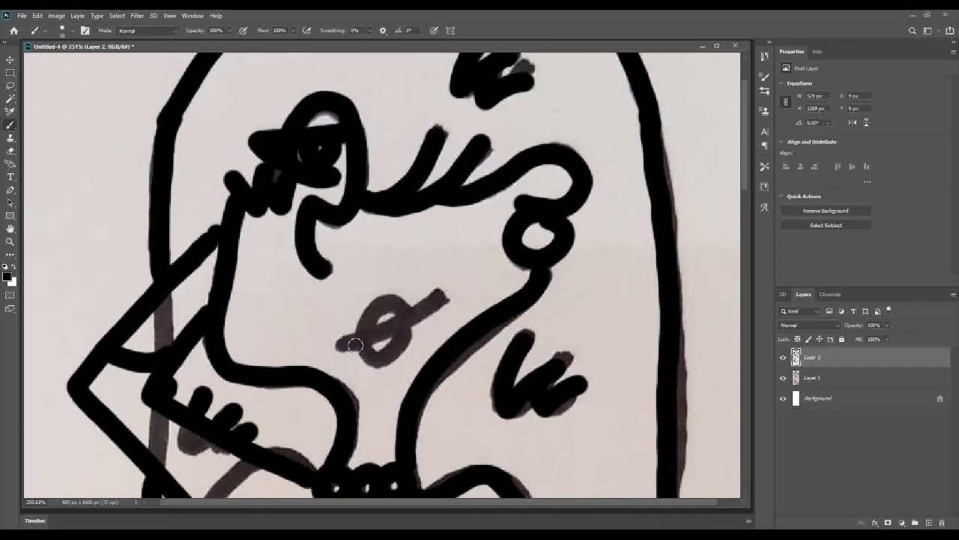
drag(355, 345, 396, 300)
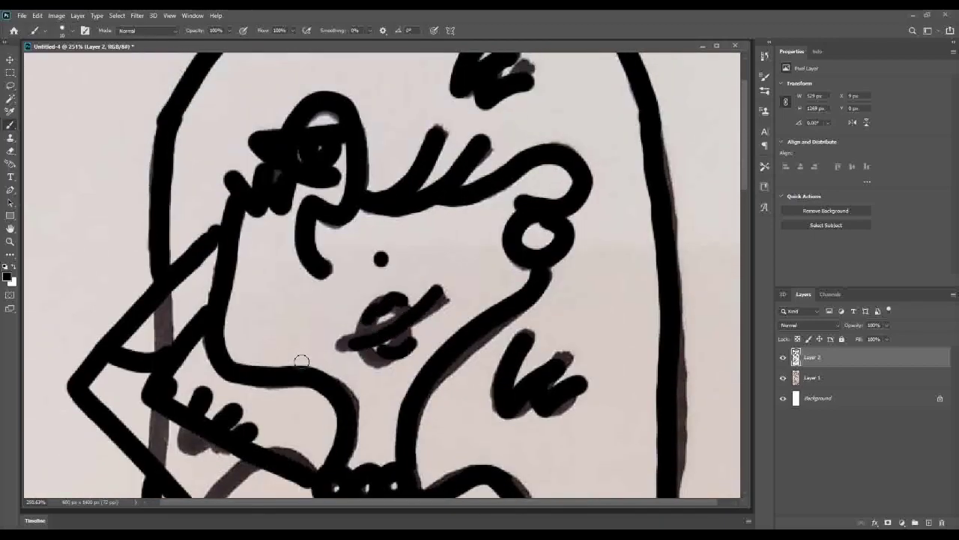
Step: Hide the Layer 1 sketch, reselect the ink layer, and zoom out to see the whole figure
scroll(627, 201, up, 1)
scroll(540, 185, down, 3)
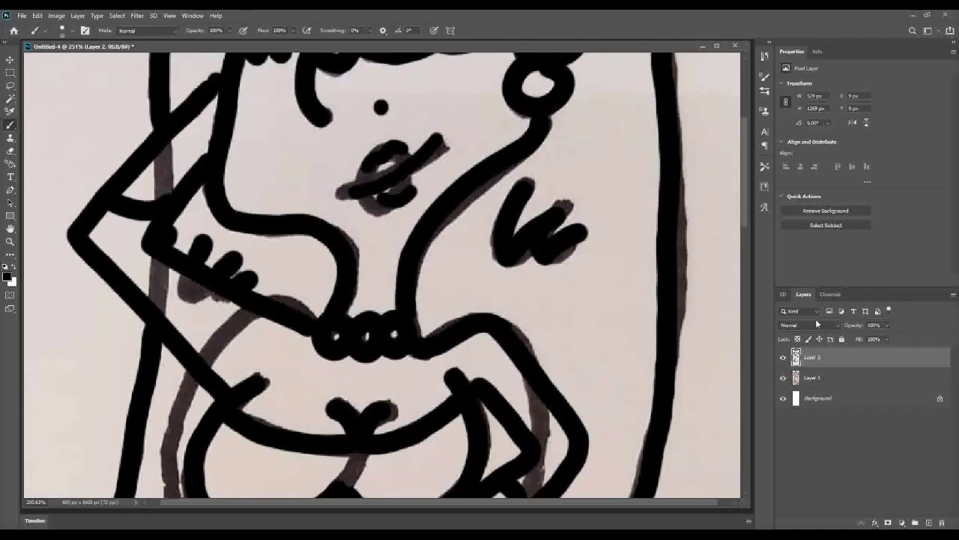
click(784, 377)
click(784, 377)
scroll(382, 274, down, 2)
scroll(382, 275, down, 3)
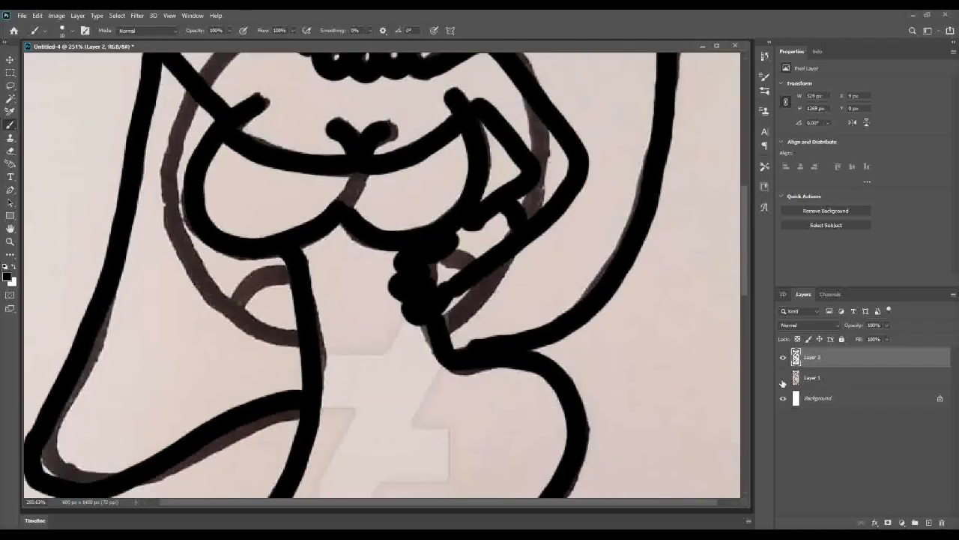
click(817, 377)
click(821, 358)
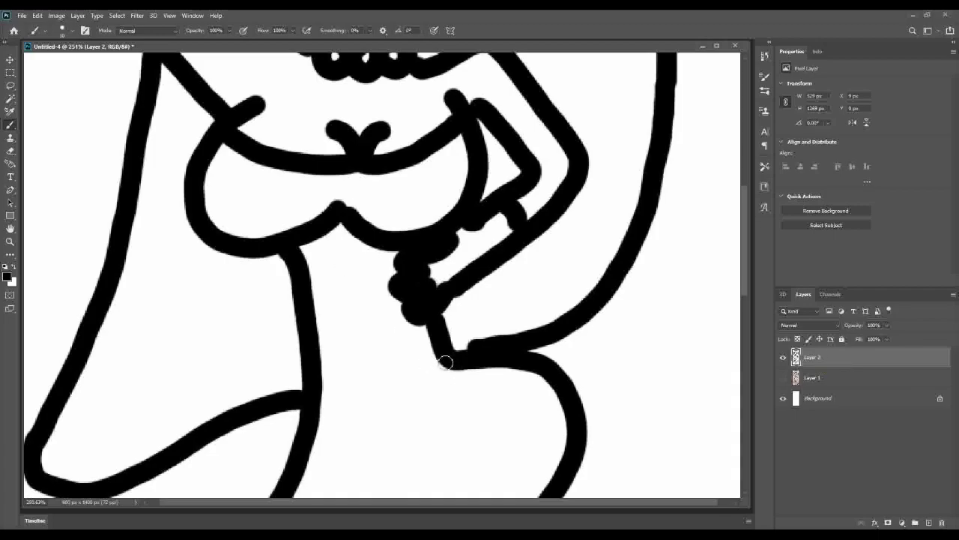
scroll(406, 365, down, 2)
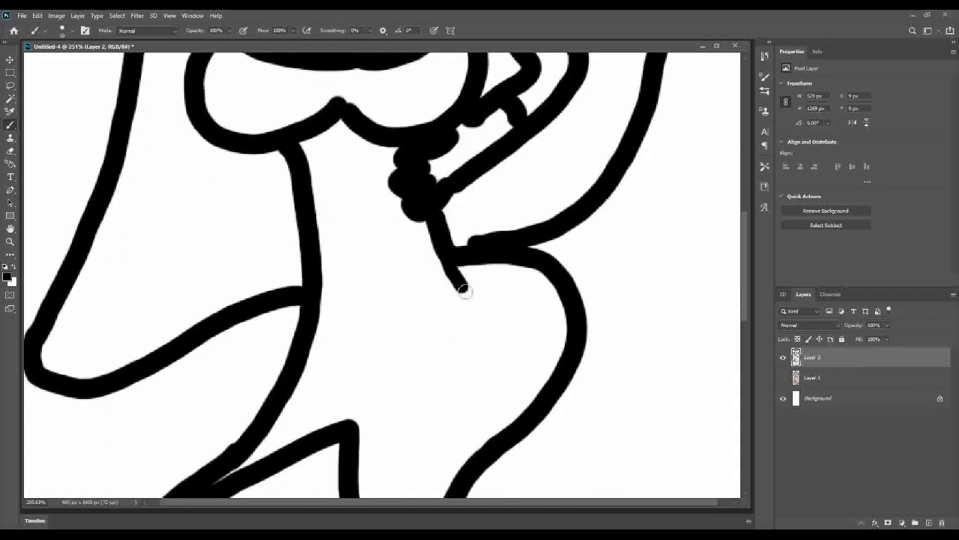
key(ctrl+minus)
key(ctrl+minus)
key(ctrl+minus)
Step: Delete the Layer 1 sketch and add a new empty layer
click(800, 379)
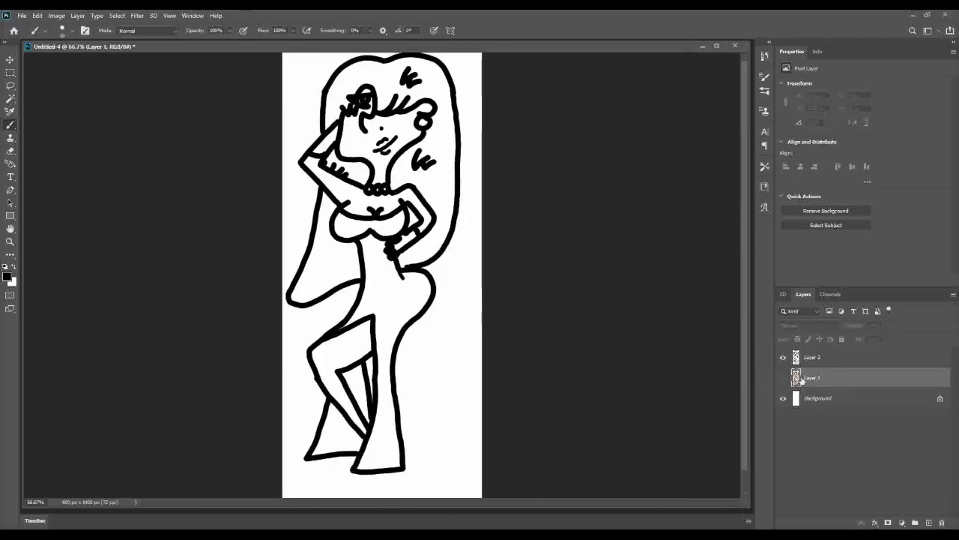
key(Delete)
click(77, 15)
mouse_move(84, 27)
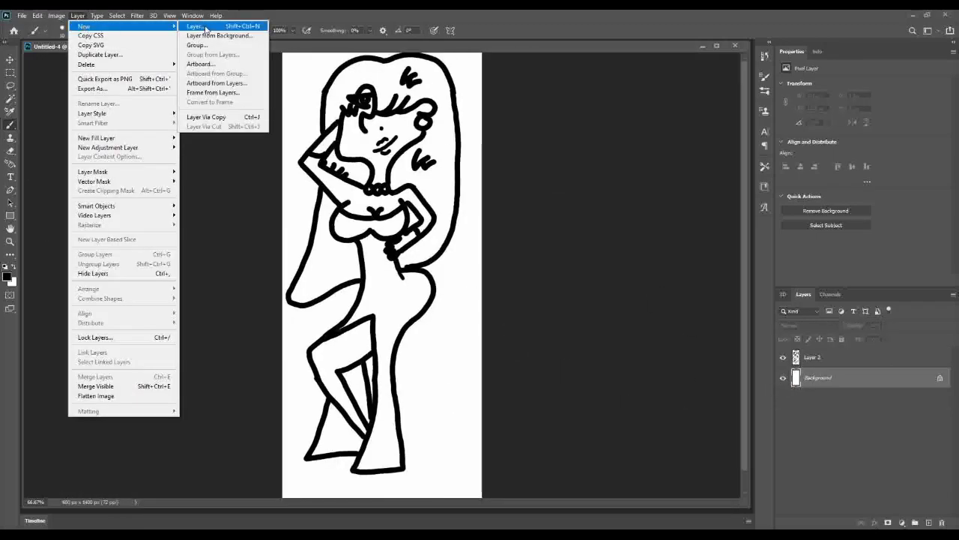
click(195, 26)
key(Return)
Step: Set the foreground colour to a tan skin-tone swatch from the colour libraries
click(8, 277)
click(543, 354)
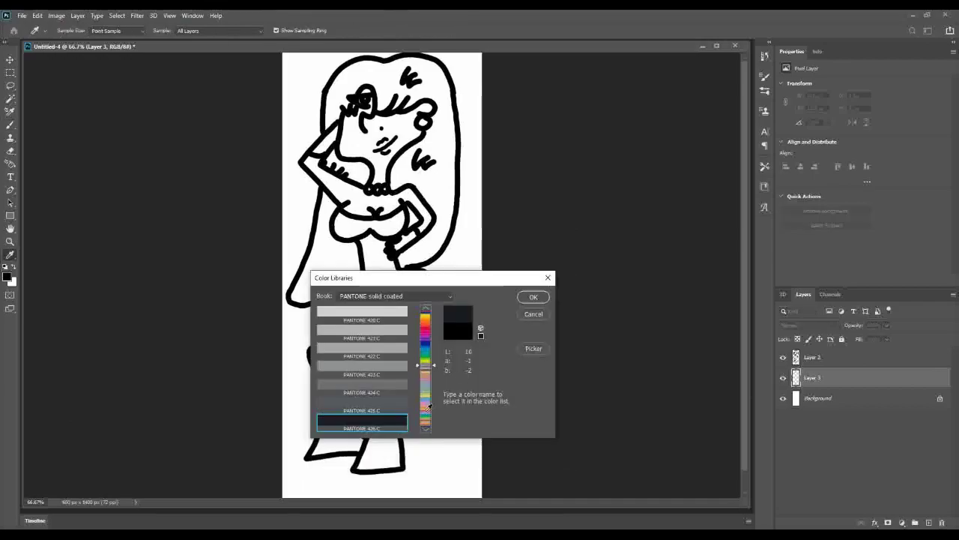
click(426, 405)
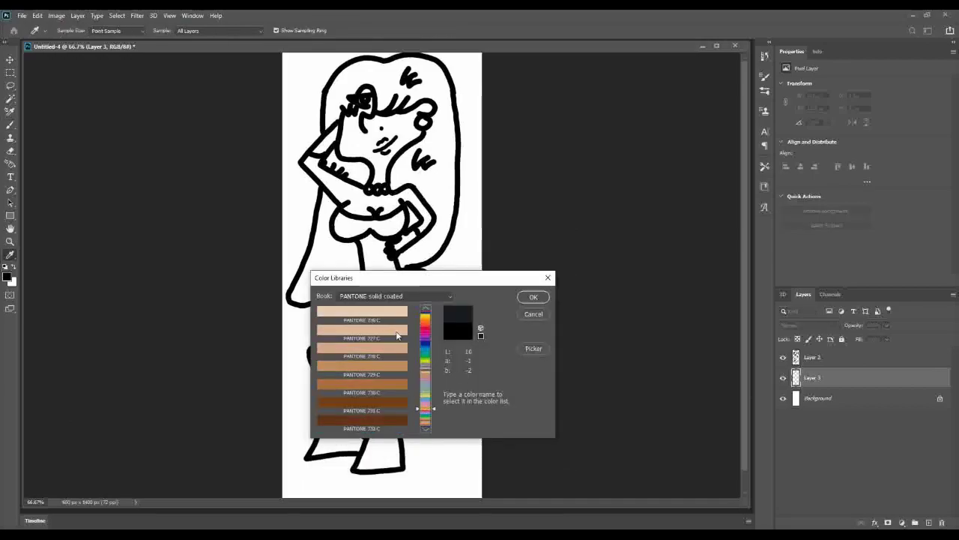
click(395, 332)
click(533, 296)
Step: Enlarge the brush and paint tan skin on the raised arm
scroll(350, 189, up, 5)
click(66, 30)
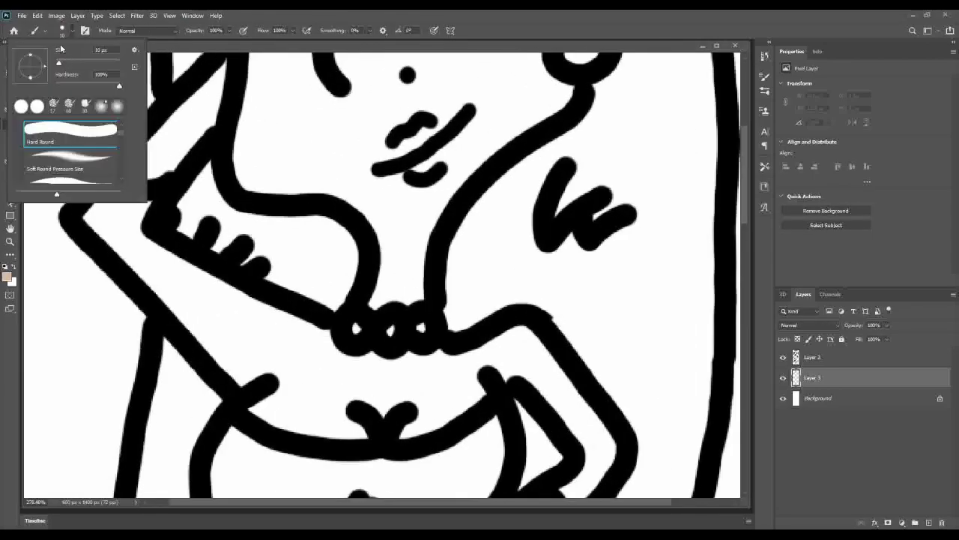
key(Return)
mouse_move(90, 222)
mouse_down()
mouse_move(146, 203)
mouse_move(371, 362)
mouse_move(278, 364)
mouse_move(450, 375)
mouse_move(502, 351)
mouse_move(538, 358)
mouse_move(577, 405)
mouse_up()
scroll(449, 337, down, 3)
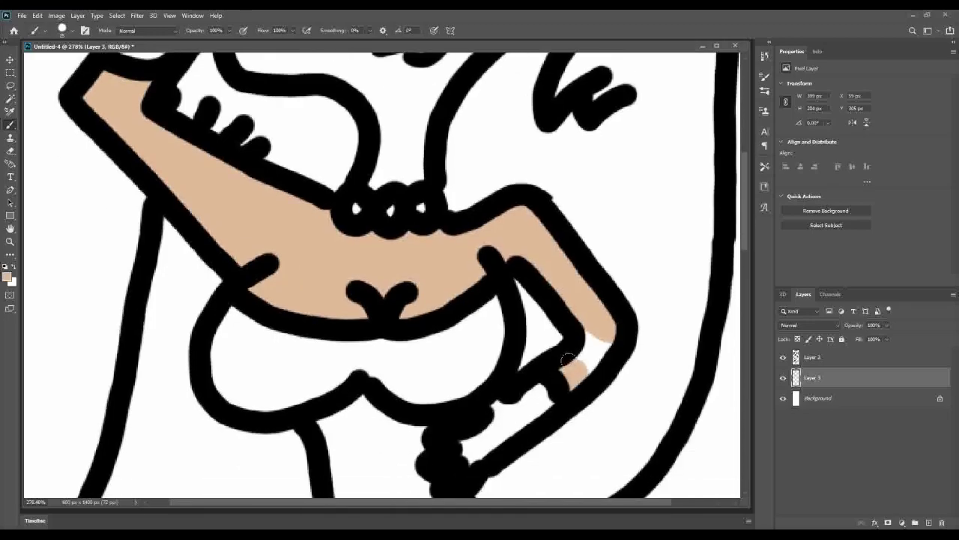
scroll(450, 337, down, 2)
scroll(337, 389, down, 5)
scroll(337, 389, down, 5)
Step: Paint tan skin over the other arm and the leg
drag(347, 334, 358, 360)
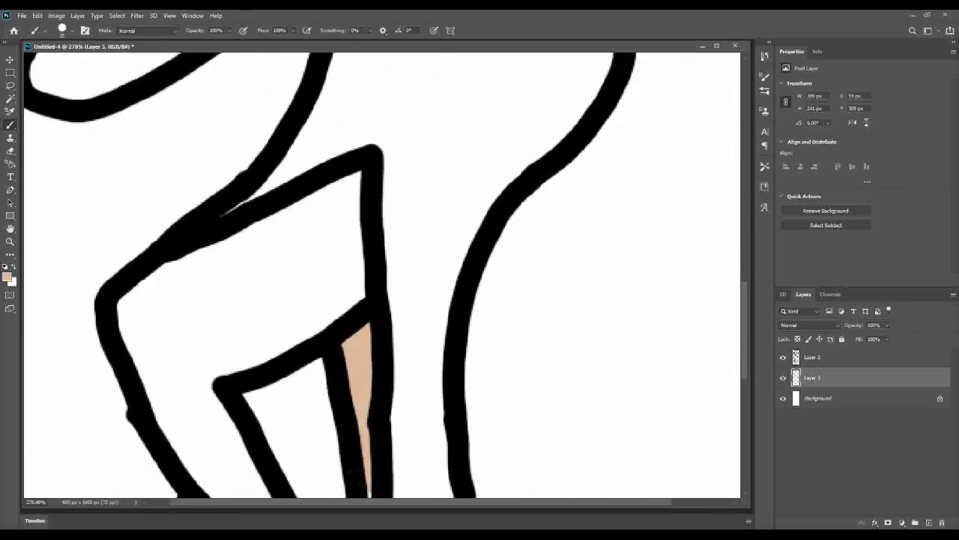
scroll(352, 420, down, 5)
mouse_move(330, 442)
mouse_down()
mouse_move(158, 217)
mouse_move(224, 238)
mouse_move(150, 124)
mouse_up()
scroll(164, 188, up, 3)
mouse_move(165, 210)
mouse_down()
mouse_move(322, 135)
mouse_move(346, 188)
mouse_move(180, 211)
mouse_move(215, 250)
mouse_move(258, 200)
mouse_up()
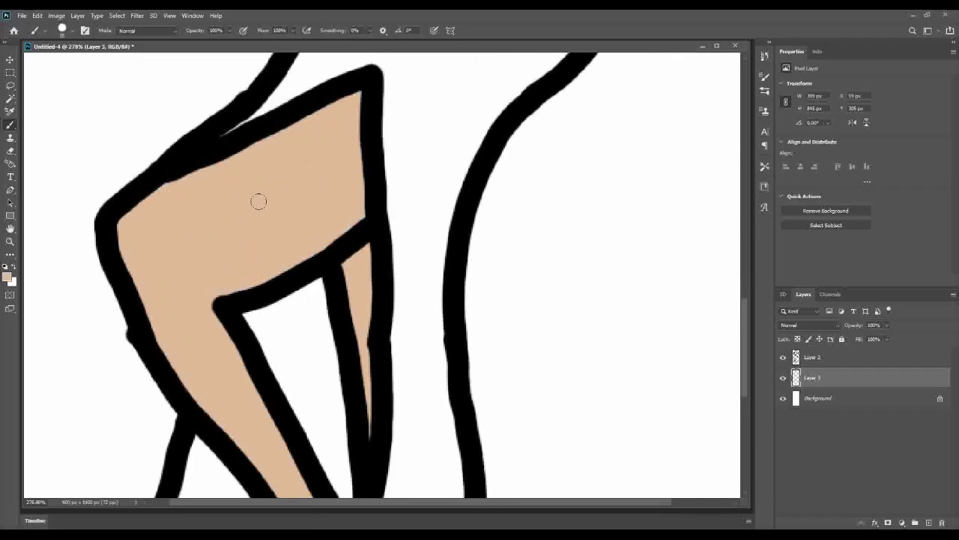
scroll(260, 193, down, 5)
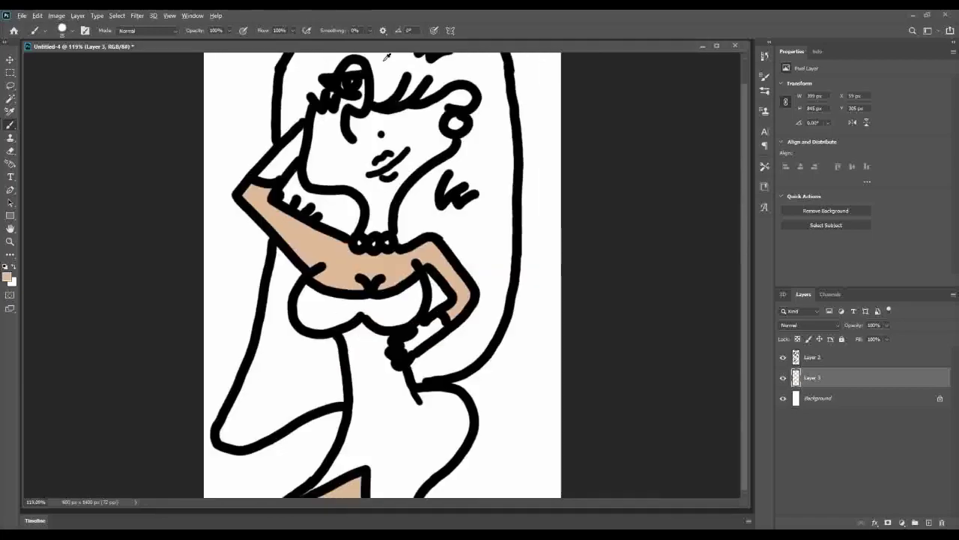
scroll(303, 143, up, 5)
Step: Fill the face and neck with tan, then fit the whole figure in view
mouse_move(351, 173)
mouse_down()
mouse_move(266, 183)
mouse_move(239, 308)
mouse_move(354, 388)
mouse_move(274, 251)
mouse_move(383, 180)
mouse_up()
click(63, 30)
mouse_move(352, 285)
mouse_down()
mouse_move(362, 202)
mouse_move(517, 161)
mouse_move(562, 139)
mouse_move(458, 239)
mouse_move(408, 264)
mouse_up()
scroll(441, 253, up, 1)
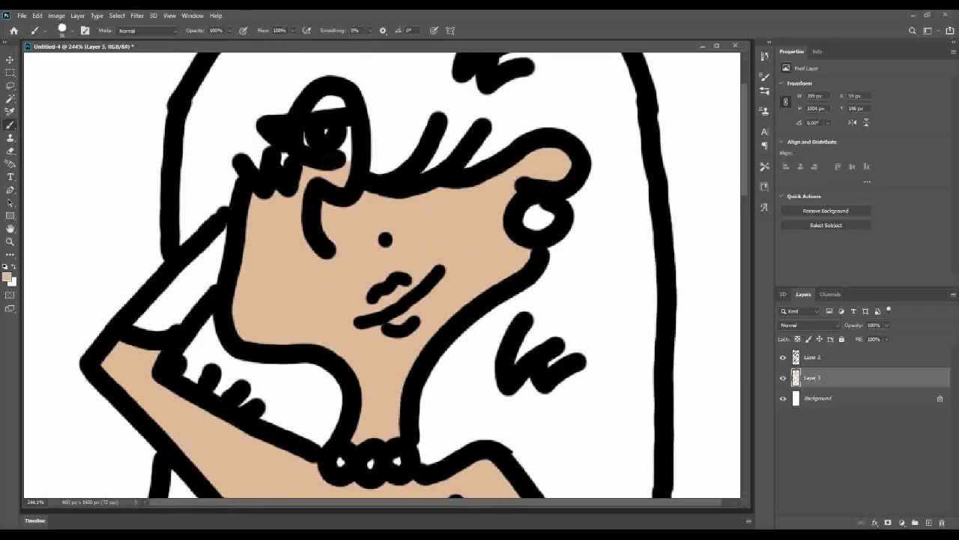
key(ctrl+0)
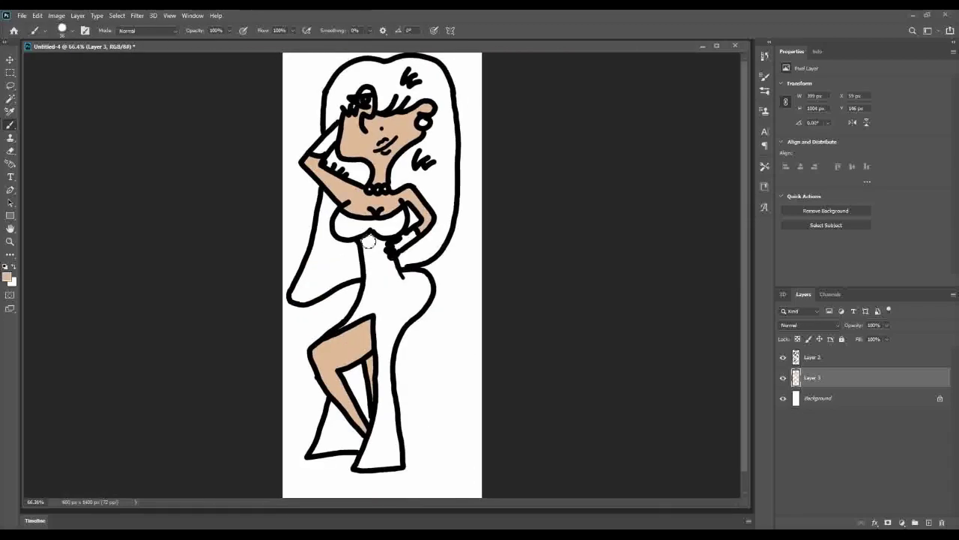
click(77, 15)
Step: Add Layer 4 and pick a teal Pantone shade from Color Libraries as the paint colour
click(194, 26)
click(565, 167)
key(ctrl+bracketleft)
scroll(458, 157, up, 3)
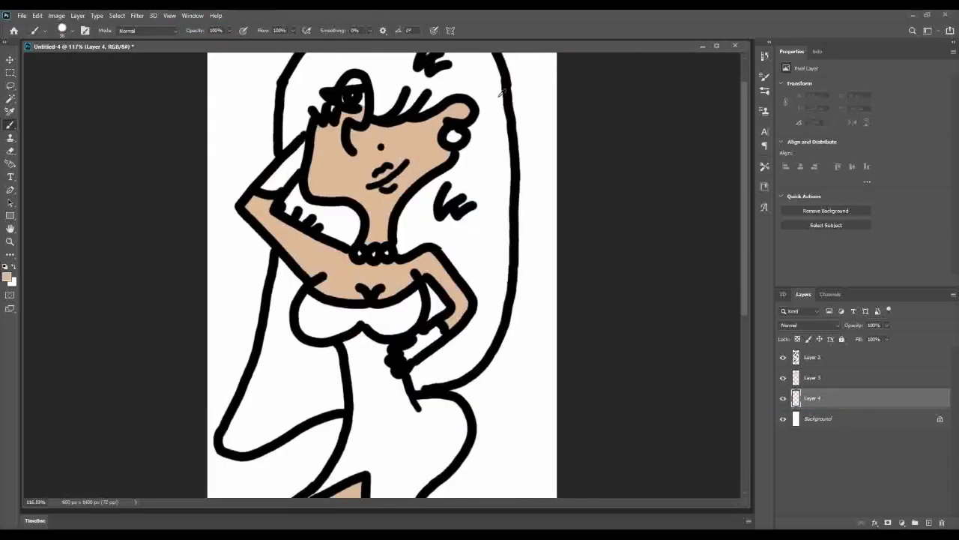
scroll(381, 150, up, 2)
click(7, 277)
click(425, 342)
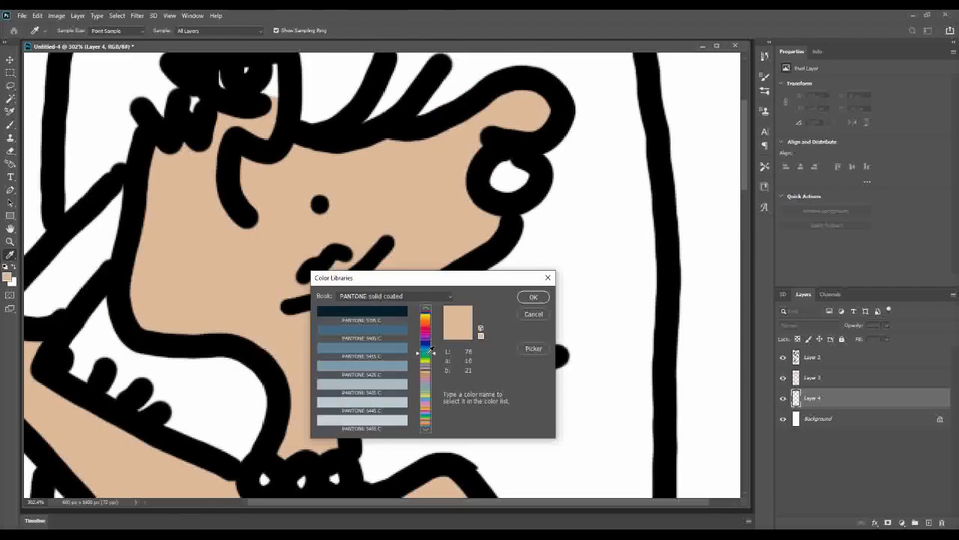
click(530, 298)
click(510, 172)
Step: Brush teal over the dress bodice and body on Layer 4
scroll(451, 228, down, 3)
scroll(450, 227, down, 3)
drag(124, 352, 382, 367)
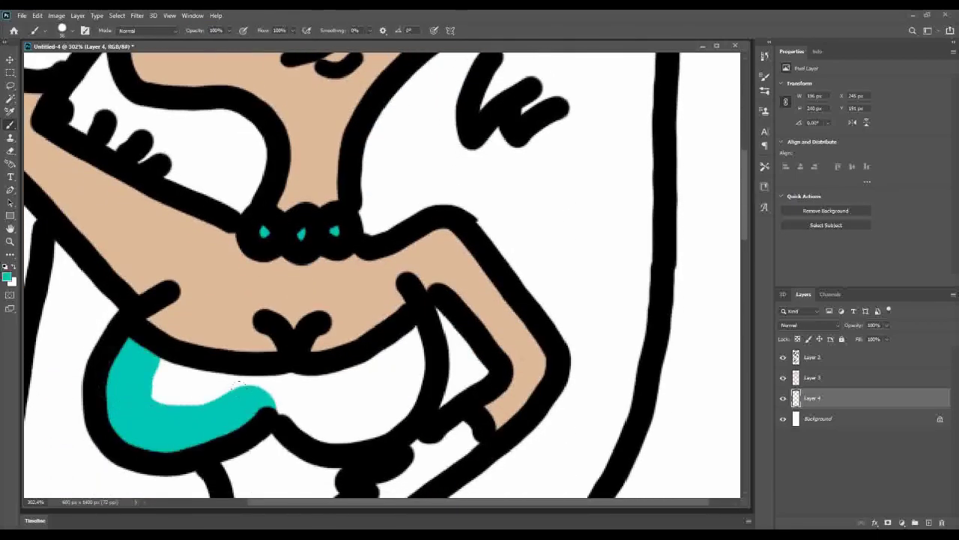
drag(405, 333, 319, 431)
scroll(375, 338, down, 3)
mouse_move(247, 322)
mouse_down()
mouse_move(345, 465)
mouse_move(283, 480)
mouse_up()
scroll(285, 385, down, 5)
mouse_move(405, 319)
mouse_down()
mouse_move(510, 345)
mouse_move(439, 475)
mouse_move(178, 458)
mouse_move(247, 449)
mouse_up()
scroll(247, 449, down, 3)
mouse_move(165, 413)
mouse_down()
mouse_move(322, 292)
mouse_move(419, 450)
mouse_move(333, 494)
mouse_up()
scroll(337, 338, down, 3)
scroll(337, 337, down, 3)
drag(360, 405, 315, 494)
scroll(337, 338, down, 2)
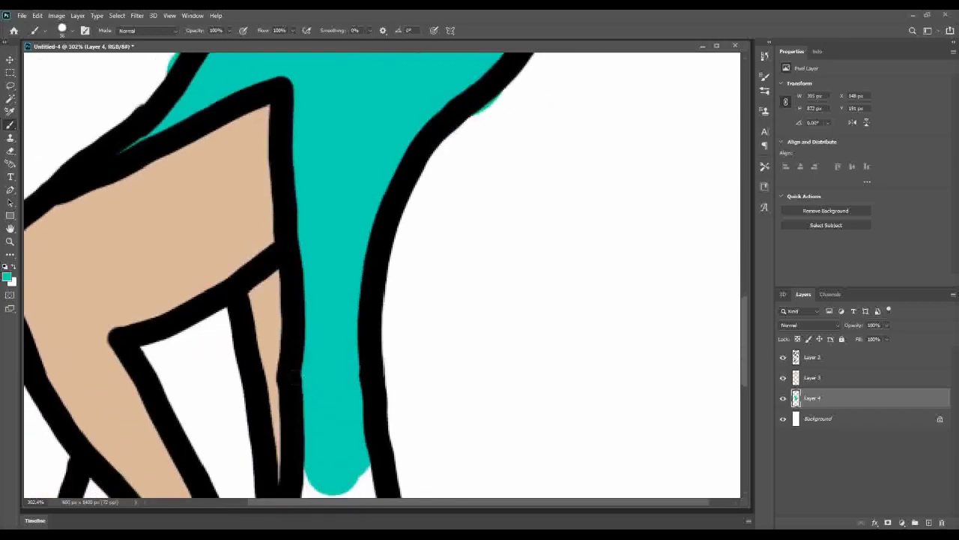
scroll(337, 338, down, 3)
mouse_move(349, 307)
mouse_down()
mouse_move(285, 487)
mouse_move(360, 495)
mouse_up()
Step: Fill the gap between the legs, the lower-left skirt and the scalloped hem teal
drag(247, 390, 165, 165)
mouse_move(97, 315)
mouse_down()
mouse_move(83, 487)
mouse_move(240, 337)
mouse_up()
drag(187, 202, 224, 307)
scroll(225, 307, down, 3)
drag(45, 428, 149, 431)
mouse_move(225, 420)
mouse_down()
mouse_move(375, 480)
mouse_move(323, 420)
mouse_up()
Step: Hide the white Background layer and make Layer 3 the active layer
scroll(322, 420, down, 2)
scroll(337, 375, left, 2)
scroll(266, 215, up, 5)
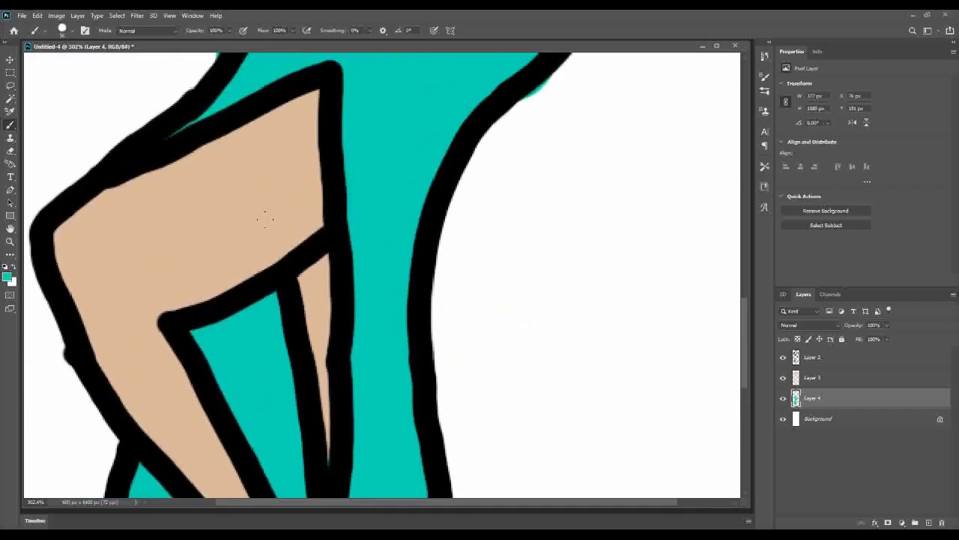
key(e)
scroll(449, 240, up, 3)
scroll(546, 246, up, 5)
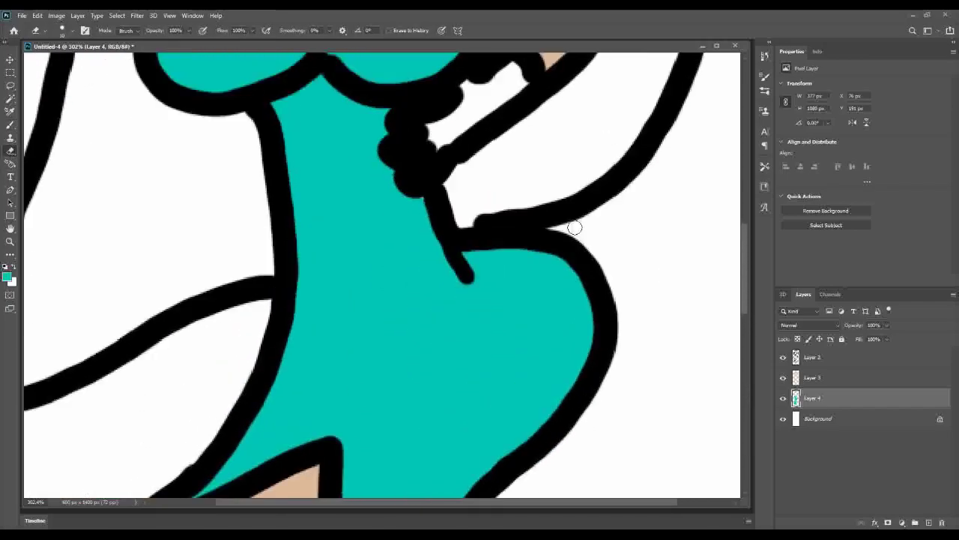
scroll(574, 220, up, 5)
click(784, 418)
click(835, 379)
scroll(199, 195, up, 5)
Step: Switch back to the brush and set a green foreground colour for the pupil
scroll(198, 195, up, 5)
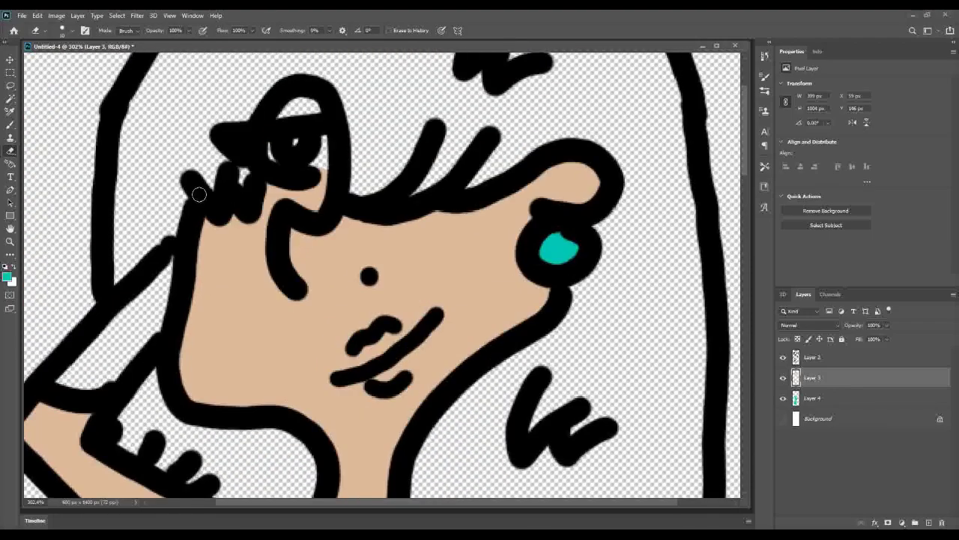
key(b)
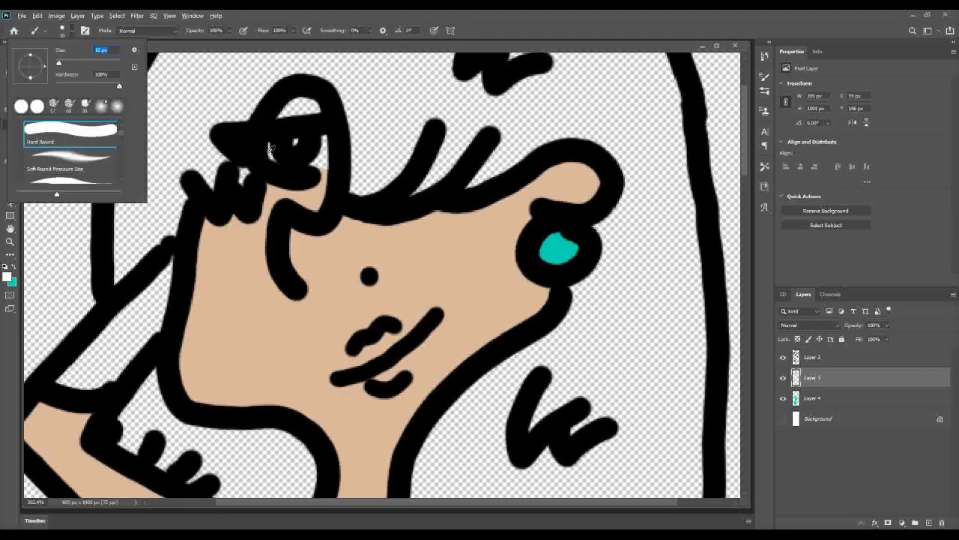
key(Return)
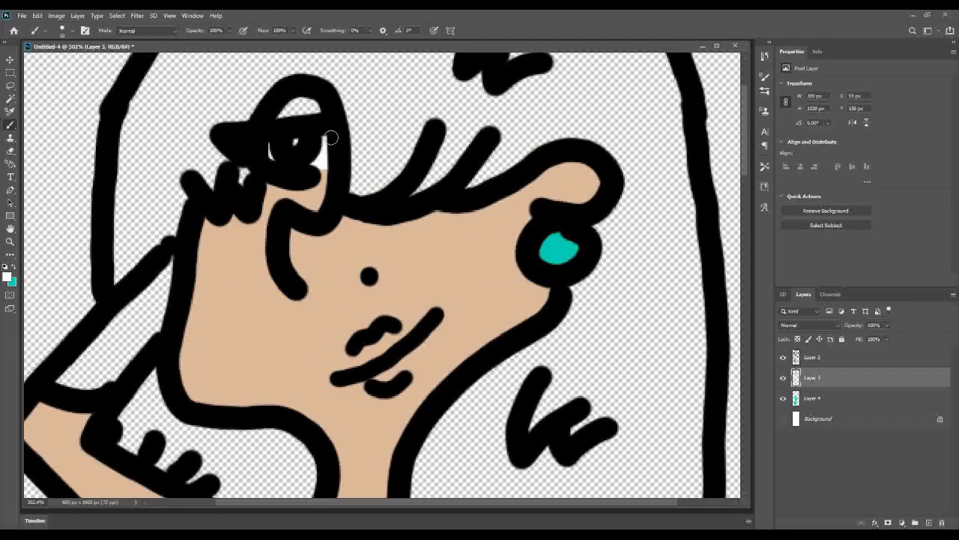
click(7, 277)
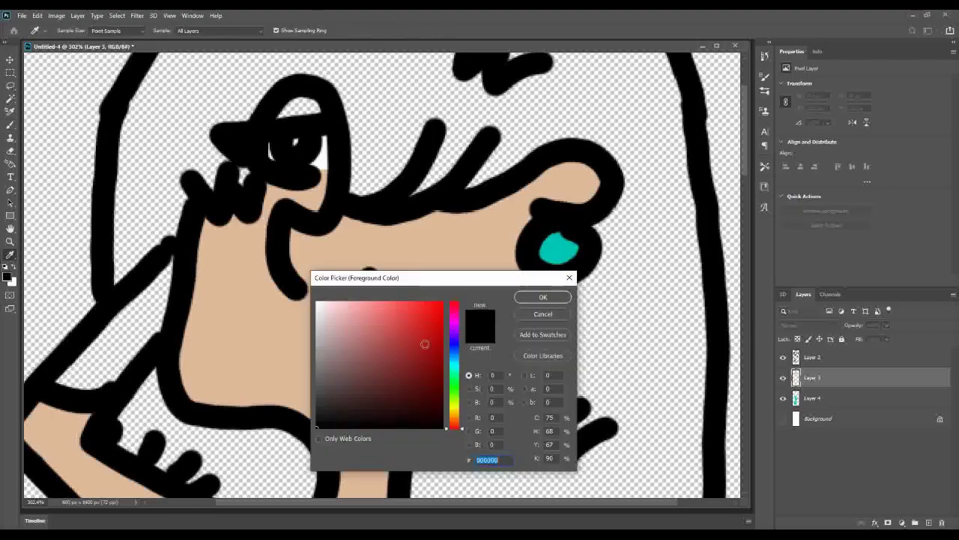
click(455, 375)
click(543, 297)
scroll(386, 238, up, 3)
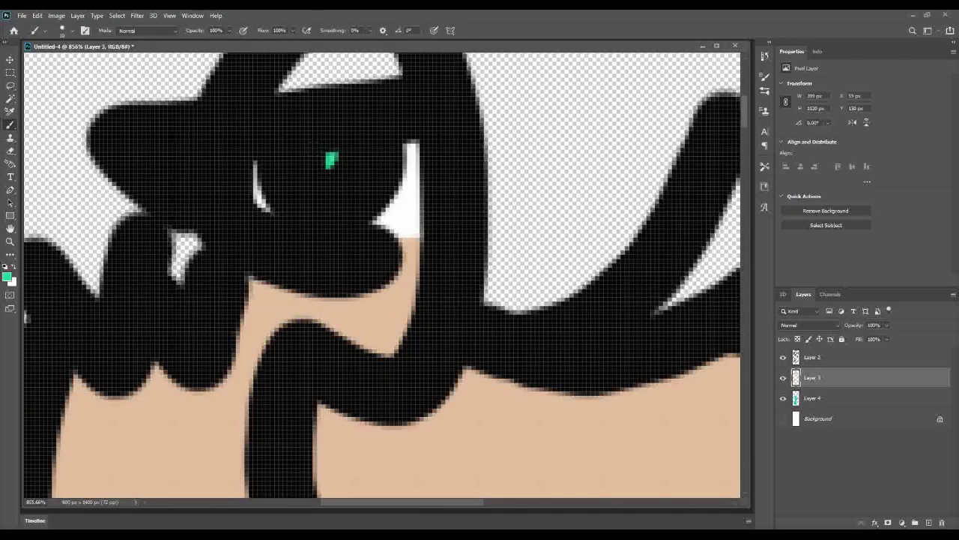
scroll(386, 238, down, 5)
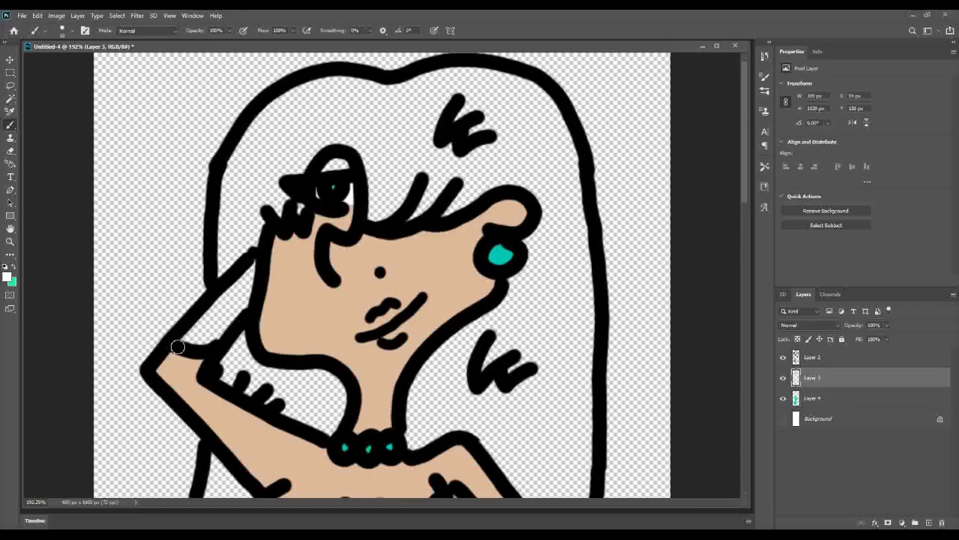
key(bracketright)
key(bracketright)
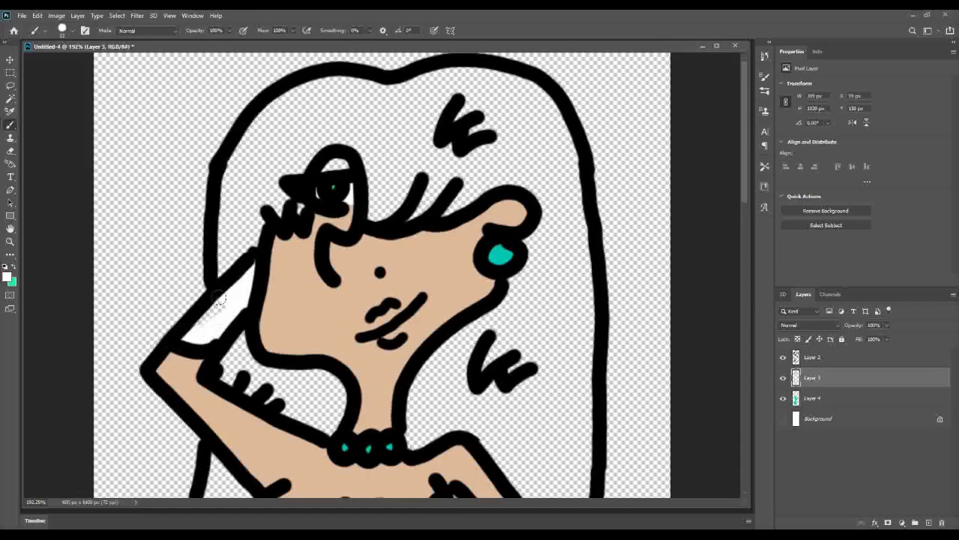
Step: Sample the skin tone and make white the paint colour for the wrist cuffs
alt+click(321, 317)
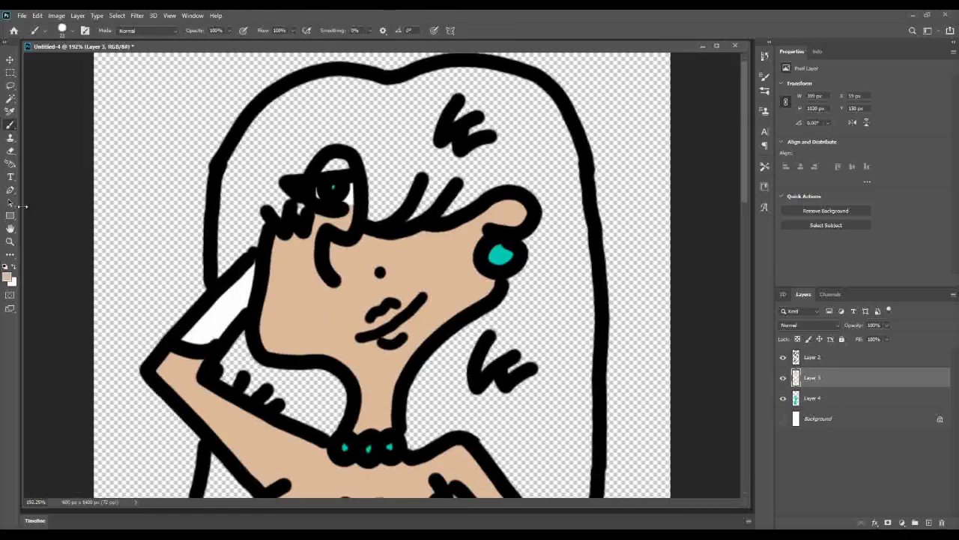
key(x)
scroll(405, 389, down, 3)
scroll(405, 390, down, 1)
scroll(405, 389, down, 1)
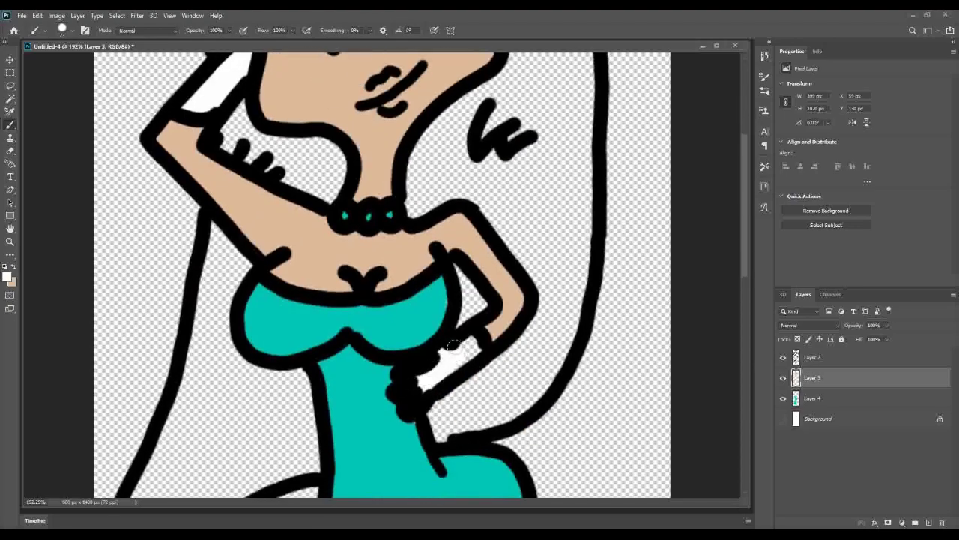
Step: Add Layer 5 below the dress layer and choose a yellow-green paint colour
click(790, 397)
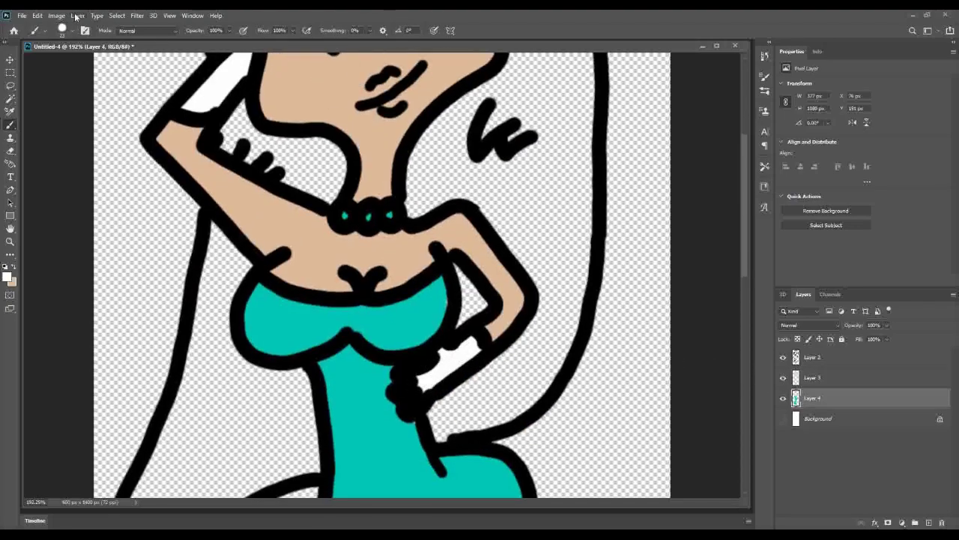
click(77, 15)
click(247, 27)
key(Return)
key(ctrl+bracketleft)
click(5, 268)
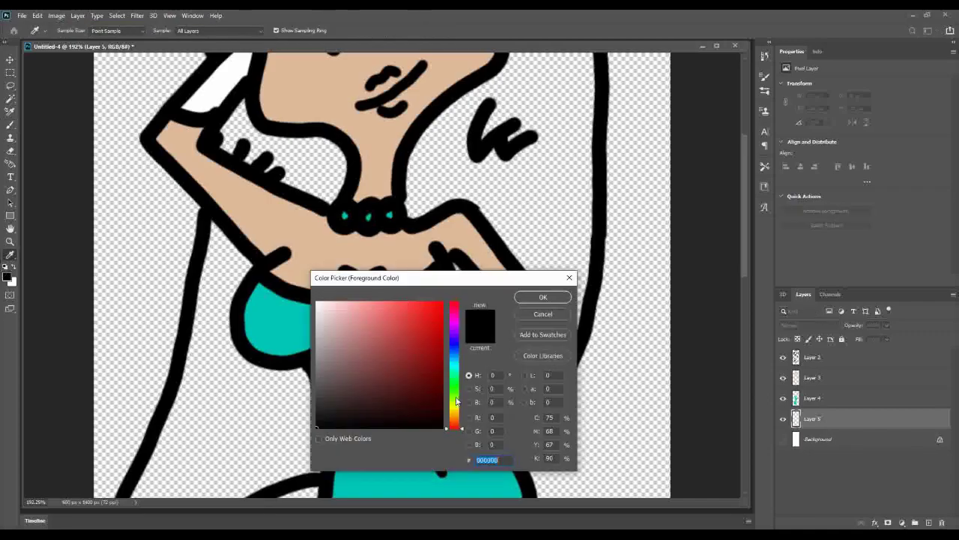
click(459, 402)
click(446, 302)
click(545, 298)
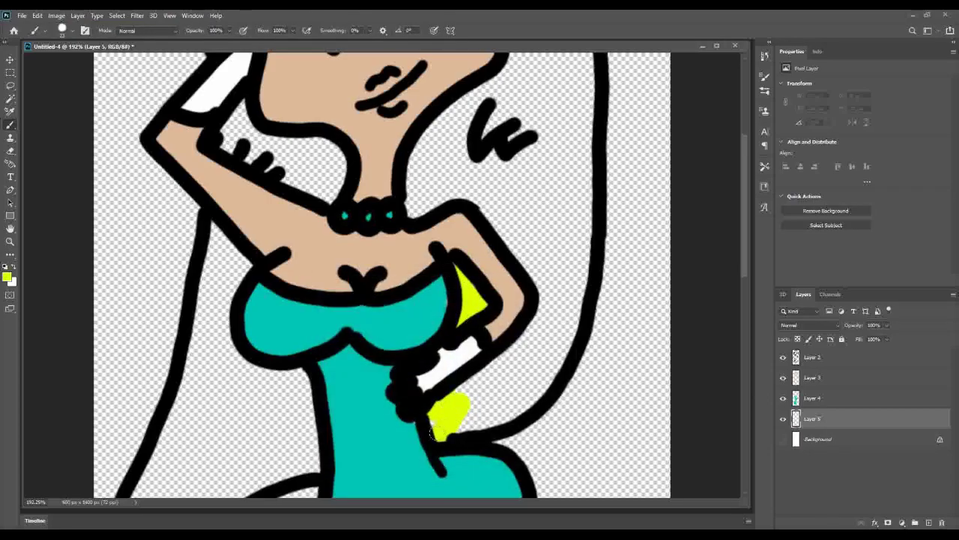
Step: Set the brush to size 70 and paint the right, top and upper-left hair yellow-green
click(67, 30)
drag(30, 53, 56, 52)
key(Return)
drag(225, 142, 562, 270)
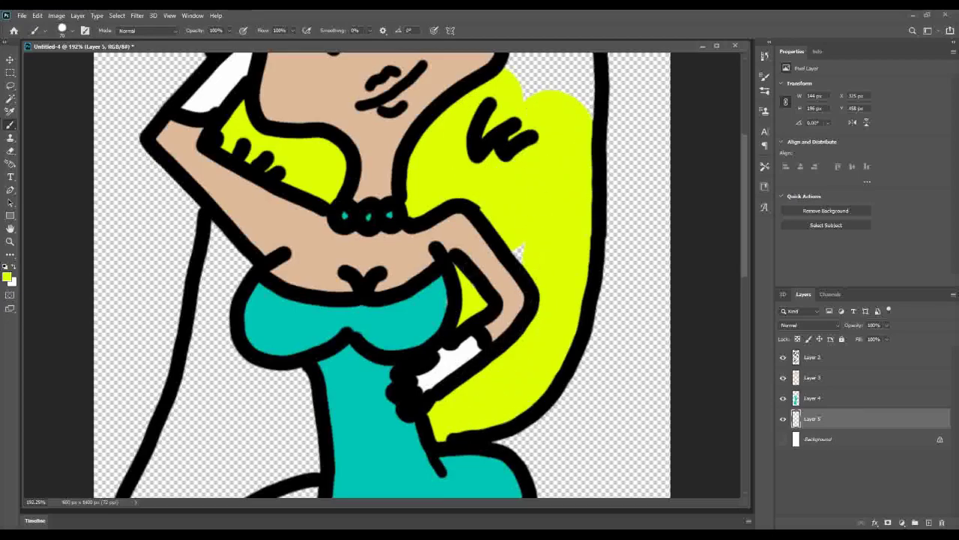
scroll(382, 274, up, 3)
scroll(382, 273, up, 4)
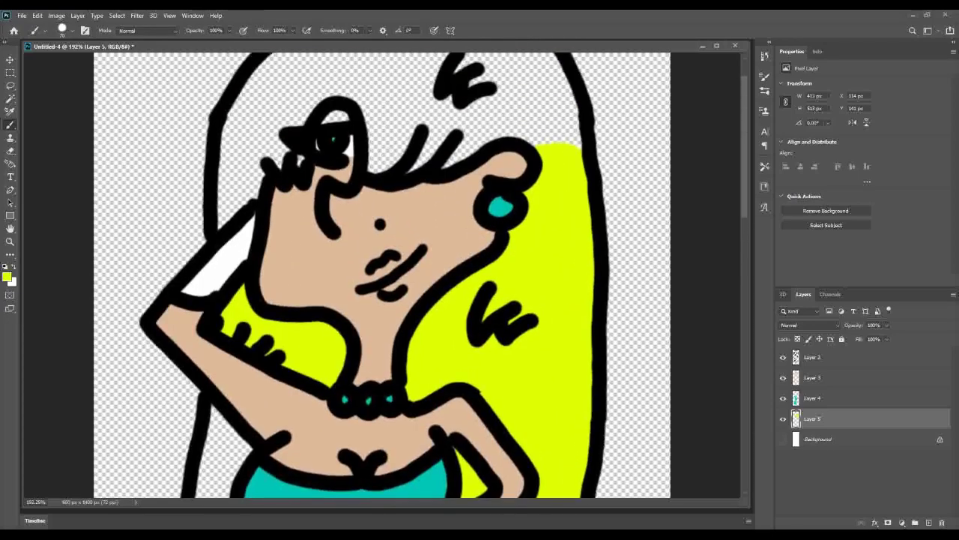
mouse_move(401, 168)
mouse_down()
mouse_move(367, 83)
mouse_move(539, 82)
mouse_move(554, 143)
mouse_up()
scroll(382, 274, up, 2)
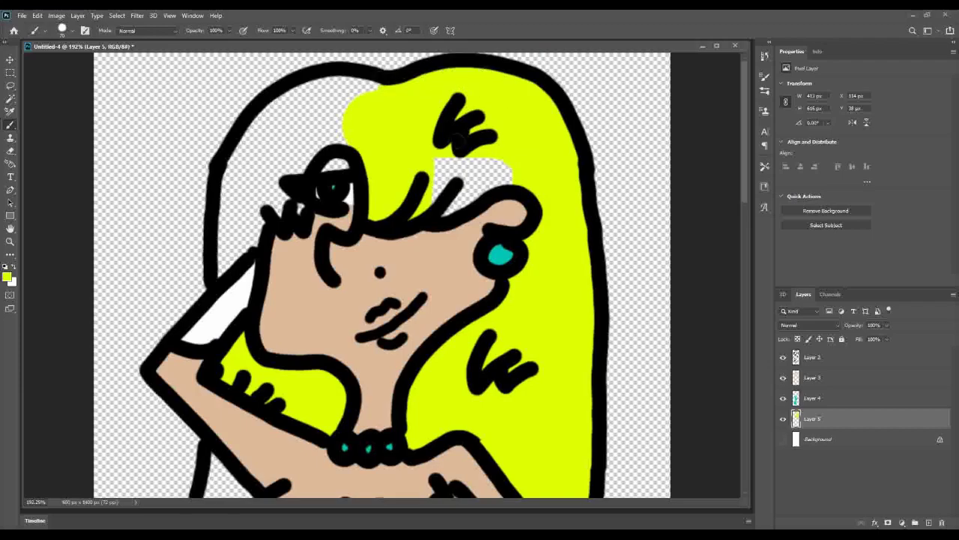
mouse_move(472, 176)
mouse_down()
mouse_move(352, 112)
mouse_move(251, 187)
mouse_up()
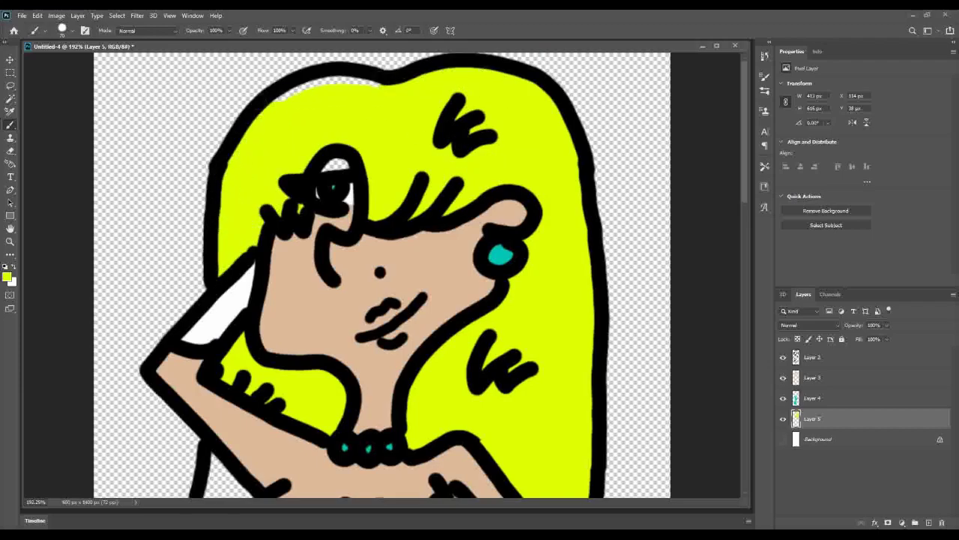
Step: Fill the remaining lower hair strands yellow-green
scroll(521, 133, down, 5)
mouse_move(251, 326)
mouse_down()
mouse_move(206, 397)
mouse_move(195, 487)
mouse_up()
scroll(225, 375, down, 8)
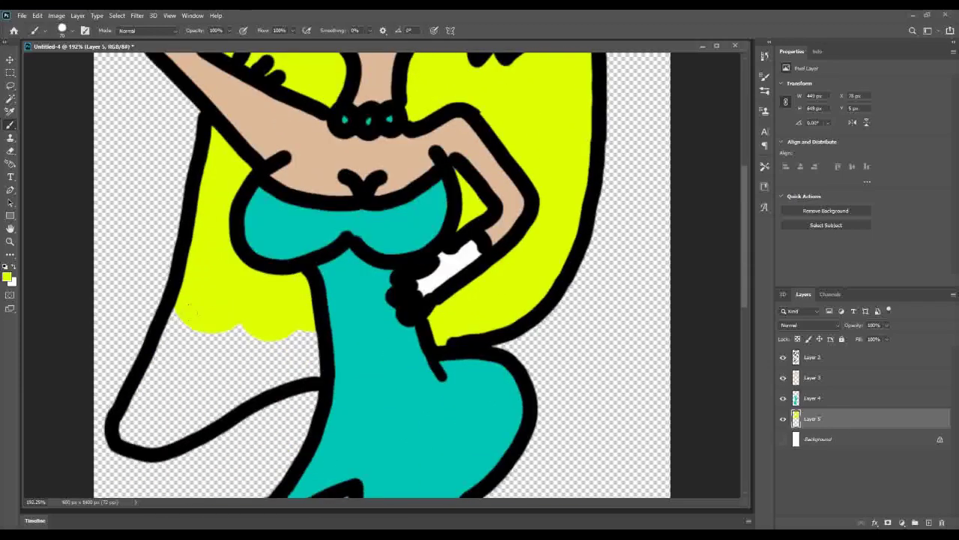
drag(225, 311, 124, 439)
drag(191, 431, 299, 333)
scroll(300, 334, up, 3)
scroll(300, 333, up, 5)
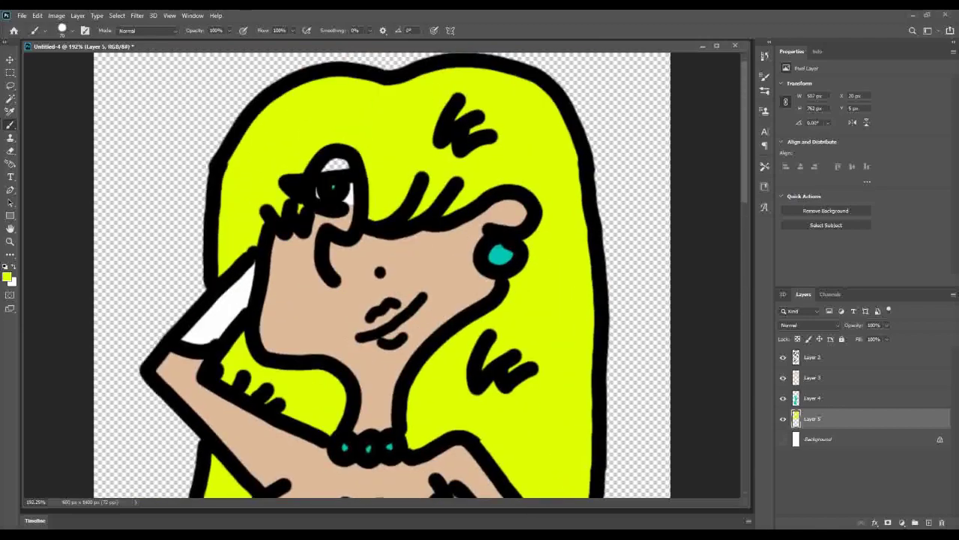
Step: On Layer 4, paint earring-teal eyeshadow above the eye, then open Layer 5's Blending Options
click(817, 398)
key(i)
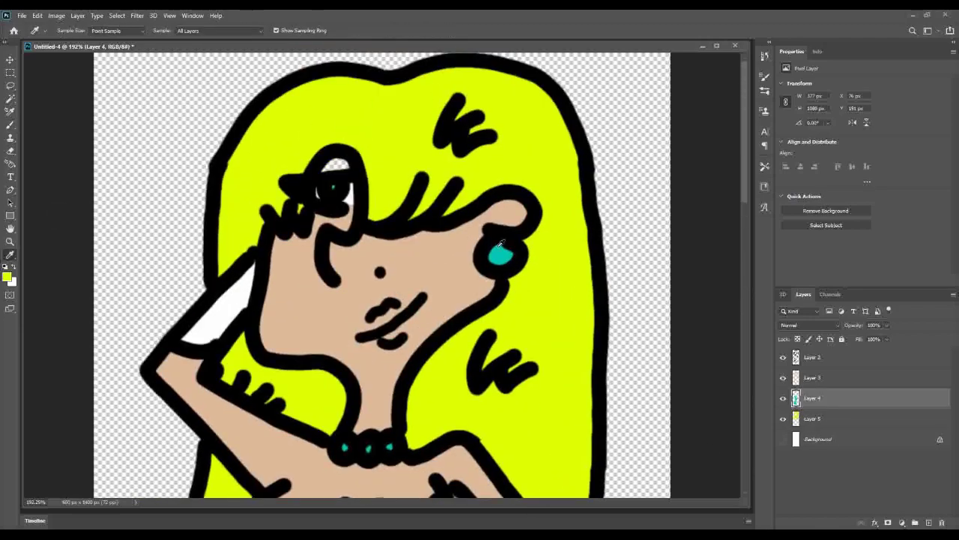
click(10, 126)
click(330, 137)
click(10, 150)
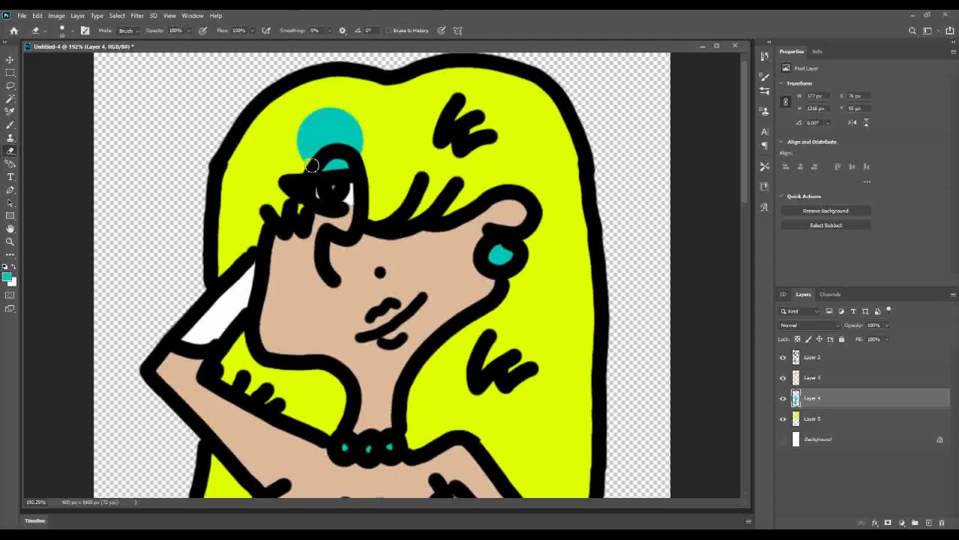
right_click(28, 146)
drag(311, 153, 311, 119)
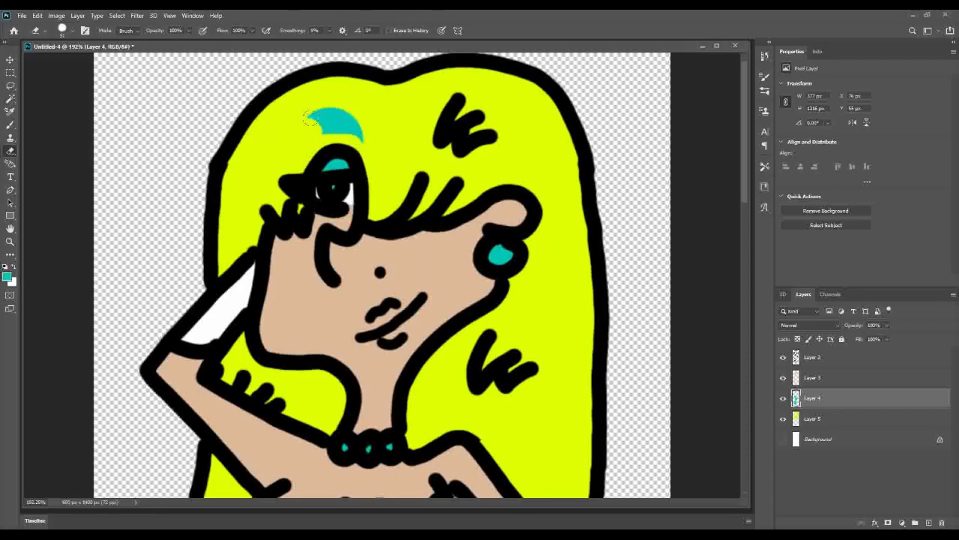
right_click(814, 418)
click(757, 122)
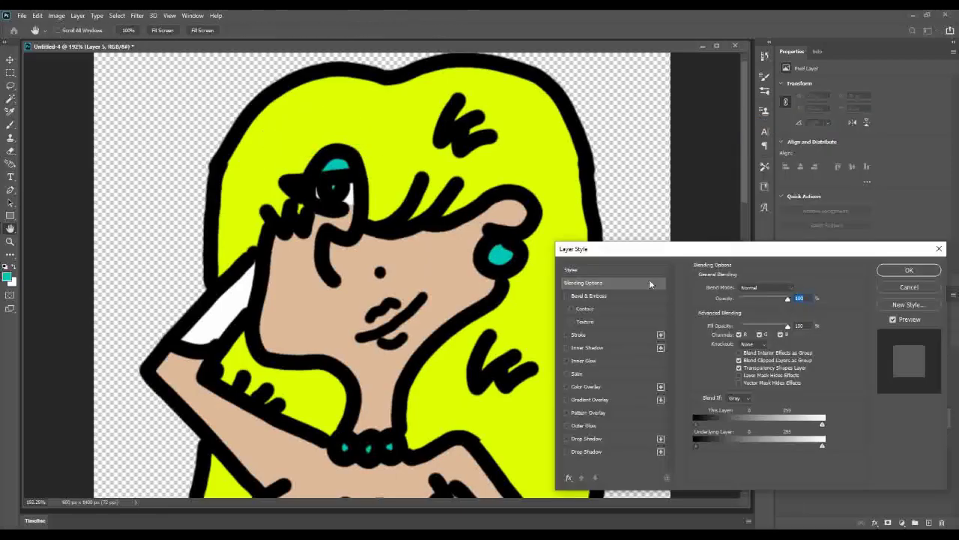
Step: Enable Gradient Overlay on the hair and preview Reds presets such as Red_05
click(571, 401)
click(749, 309)
click(649, 210)
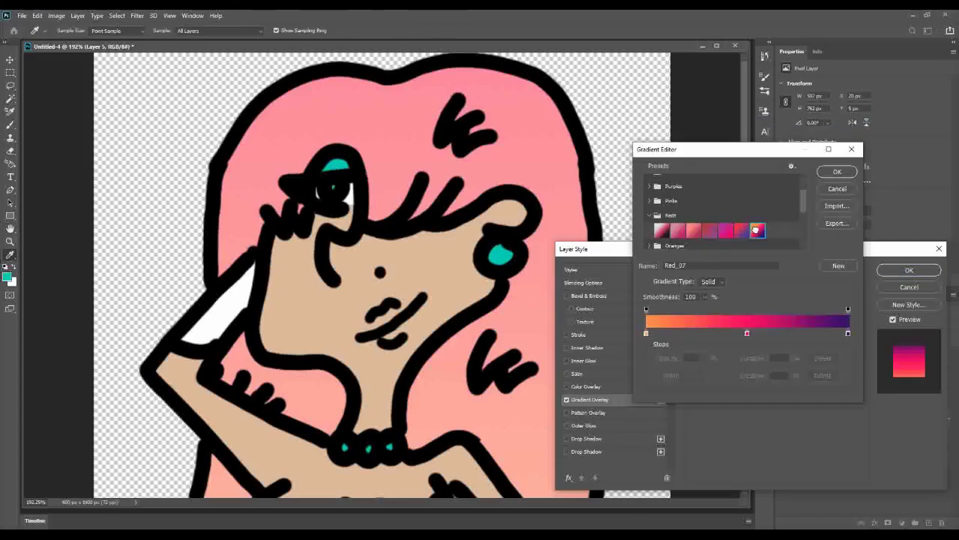
click(678, 177)
key(ctrl+0)
scroll(709, 225, up, 1)
click(726, 197)
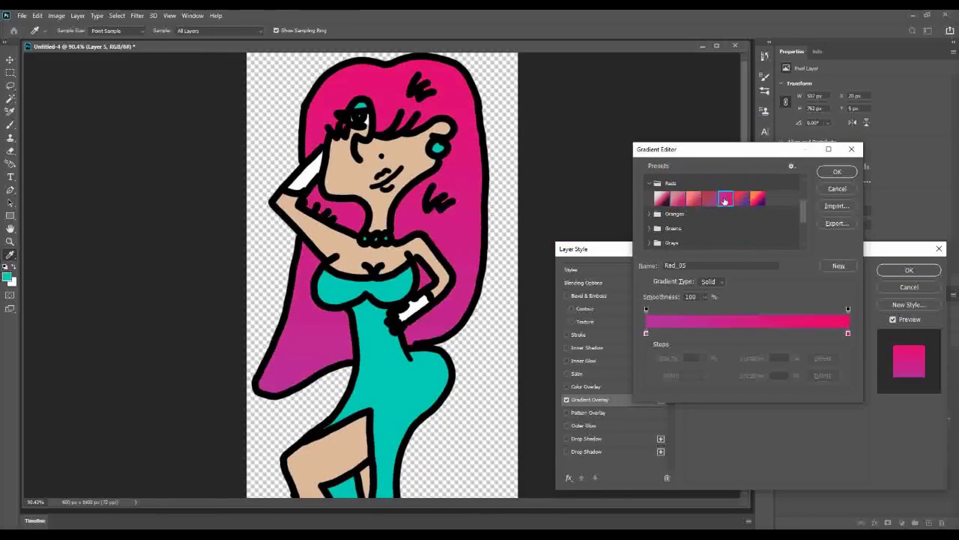
scroll(664, 223, up, 1)
scroll(663, 223, down, 3)
click(663, 218)
scroll(652, 223, up, 3)
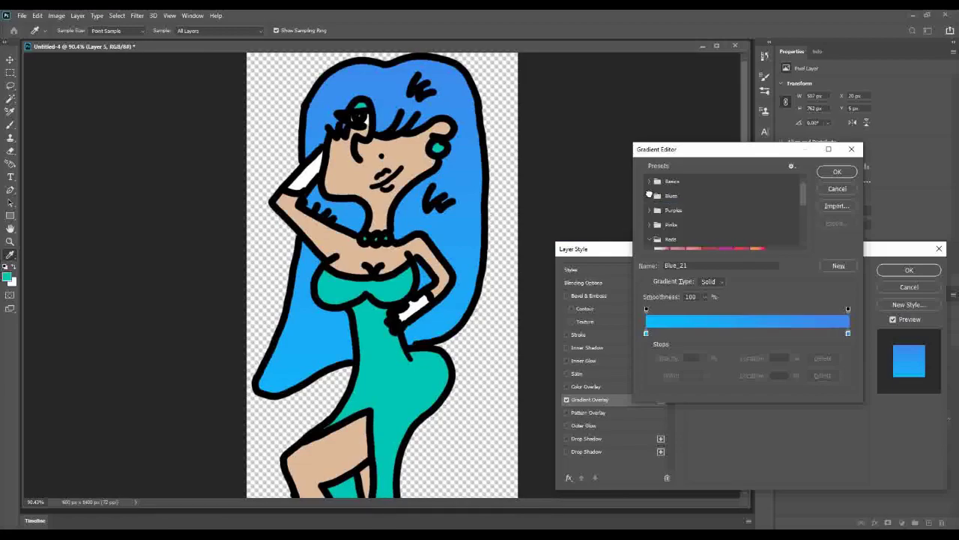
Step: Preview Oranges presets like Orange_09 and Greens presets like Green_20 on the hair
click(648, 221)
click(693, 188)
click(742, 188)
click(773, 188)
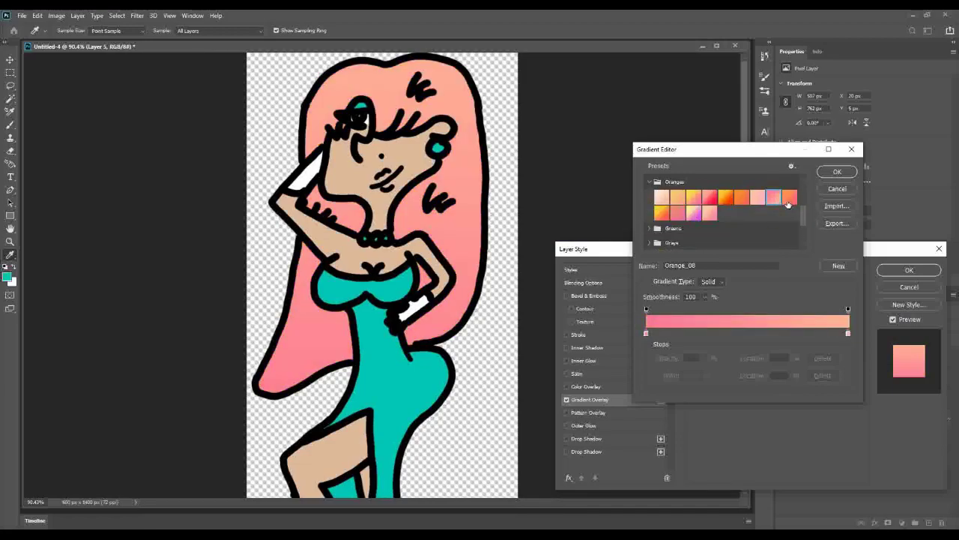
click(649, 221)
click(693, 206)
click(743, 221)
click(678, 234)
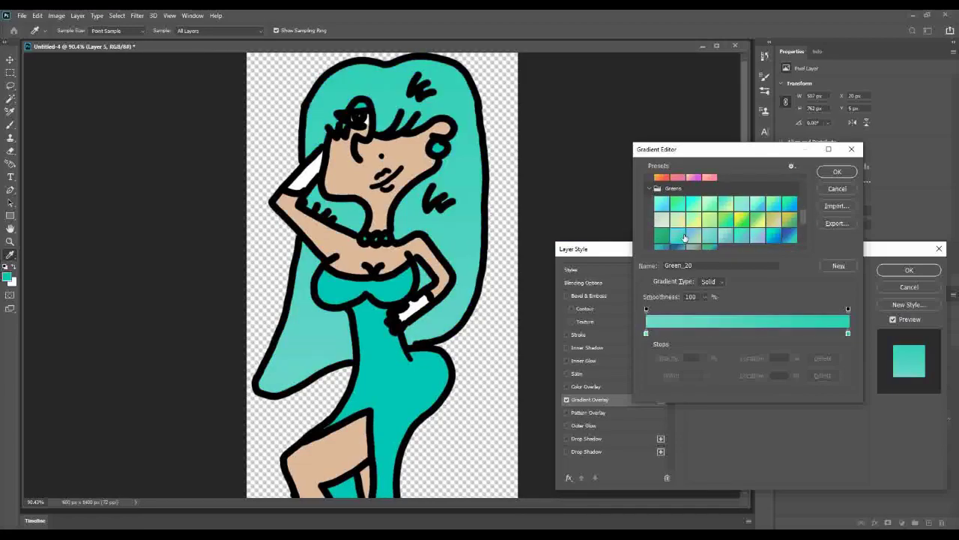
mouse_move(802, 225)
mouse_down()
mouse_move(802, 203)
mouse_move(802, 225)
mouse_up()
Step: Apply a lilac Pastels gradient overlay to the hair, then open Layer 4's Blending Options
click(649, 210)
click(710, 227)
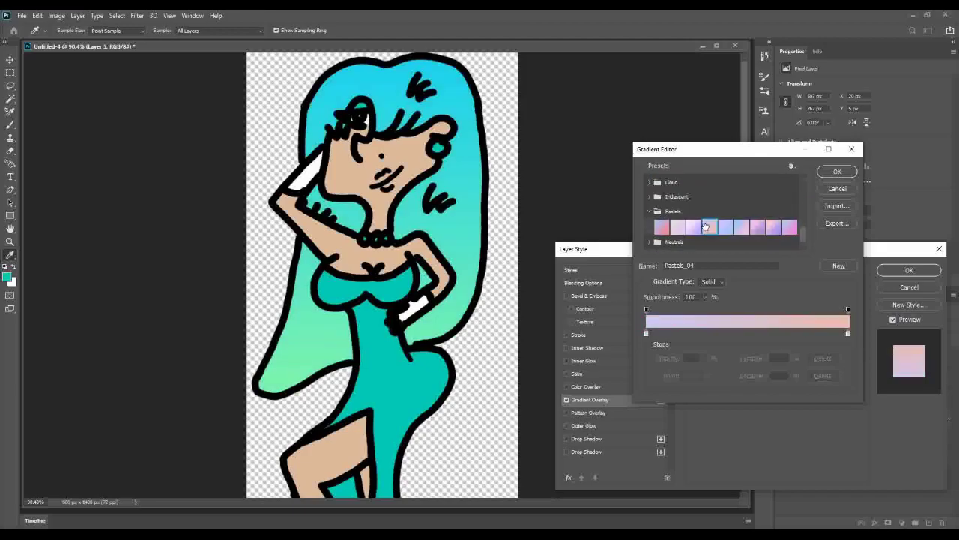
click(772, 227)
click(838, 171)
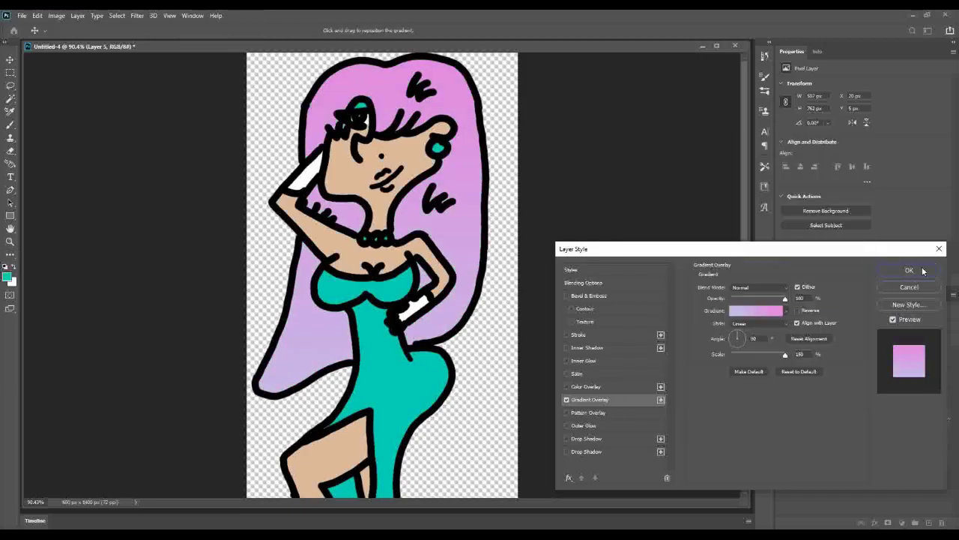
click(909, 270)
right_click(856, 398)
click(770, 121)
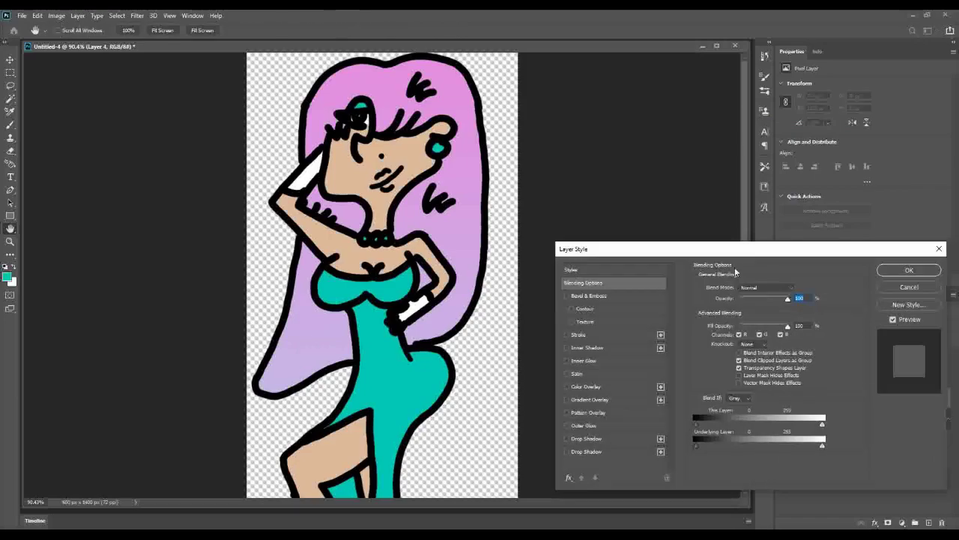
Step: Give Layer 4 a hot-pink Reds preset Gradient Overlay, comparing Red_05 and Red_07
click(590, 399)
click(749, 310)
click(650, 240)
click(725, 224)
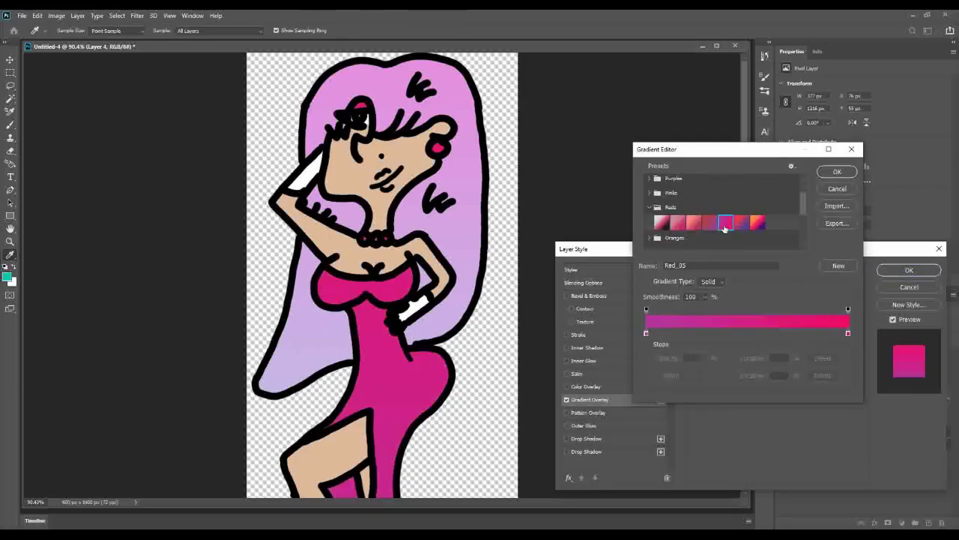
click(740, 222)
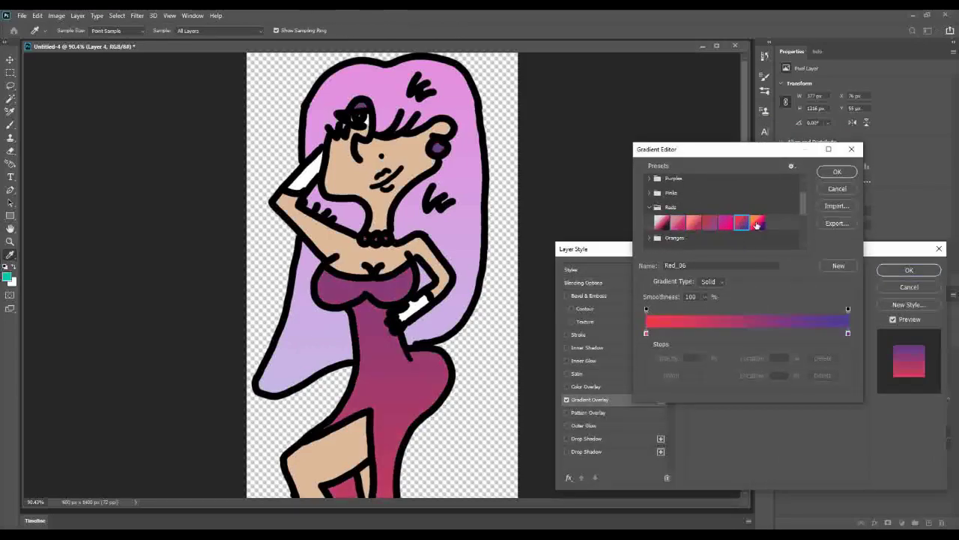
click(757, 222)
click(837, 172)
click(909, 269)
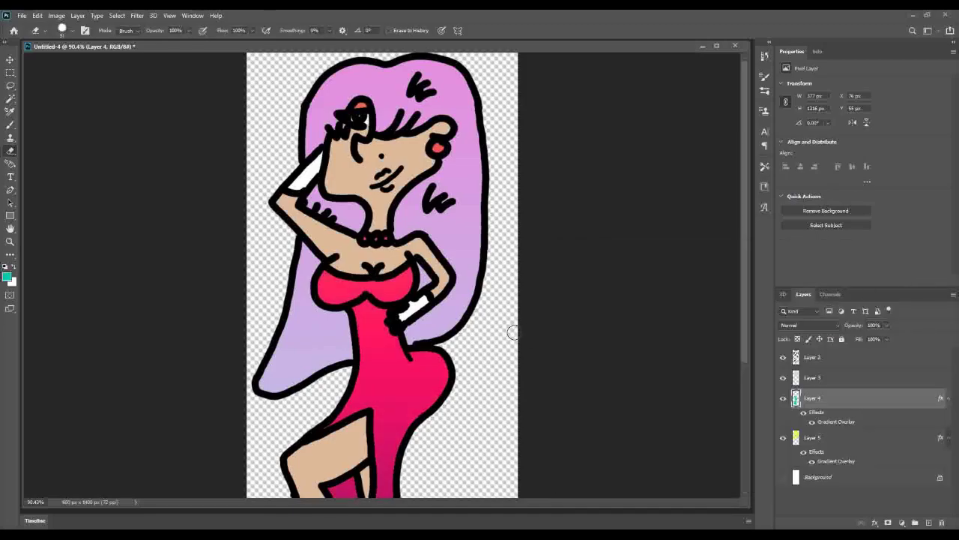
Step: Merge all visible layers from Layer 5 into one
scroll(513, 332, down, 2)
scroll(443, 323, down, 2)
scroll(365, 302, up, 3)
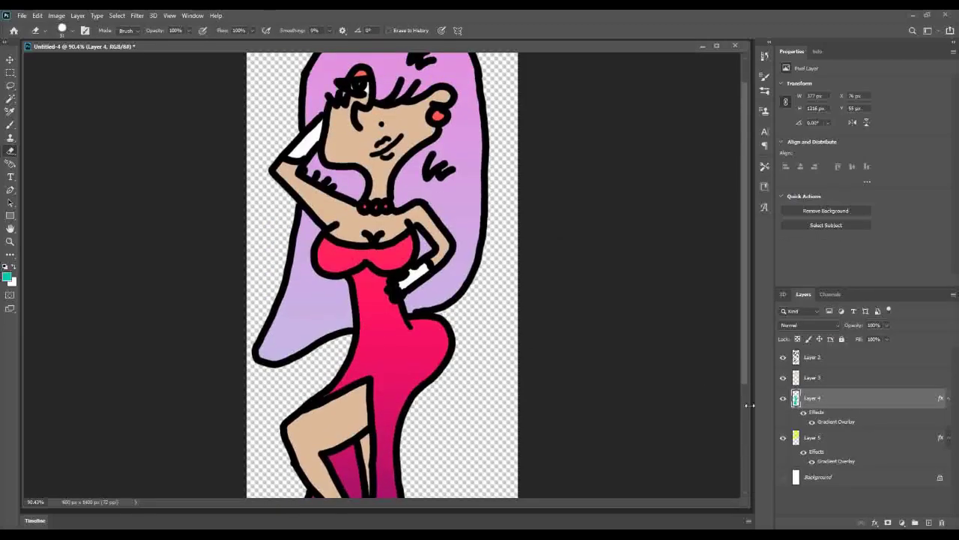
click(813, 436)
right_click(823, 361)
click(705, 400)
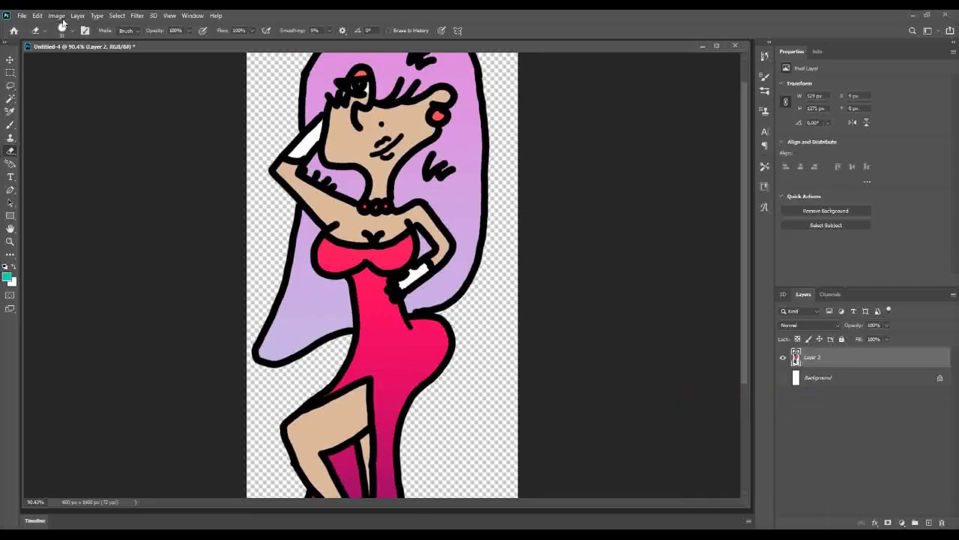
Step: On a new layer, paint the mouth with a bright red brush
key(ctrl+shift+n)
key(Return)
click(6, 276)
click(450, 305)
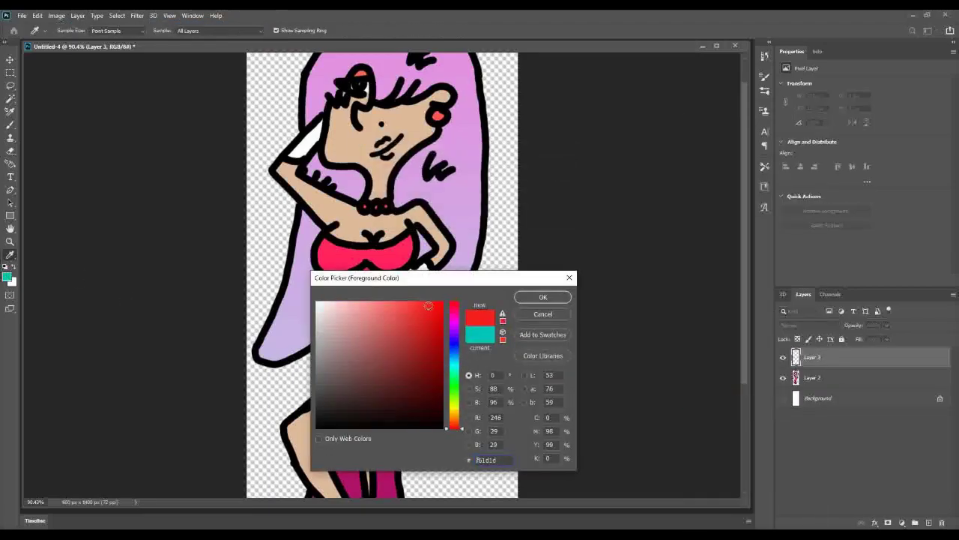
click(544, 297)
scroll(382, 143, up, 5)
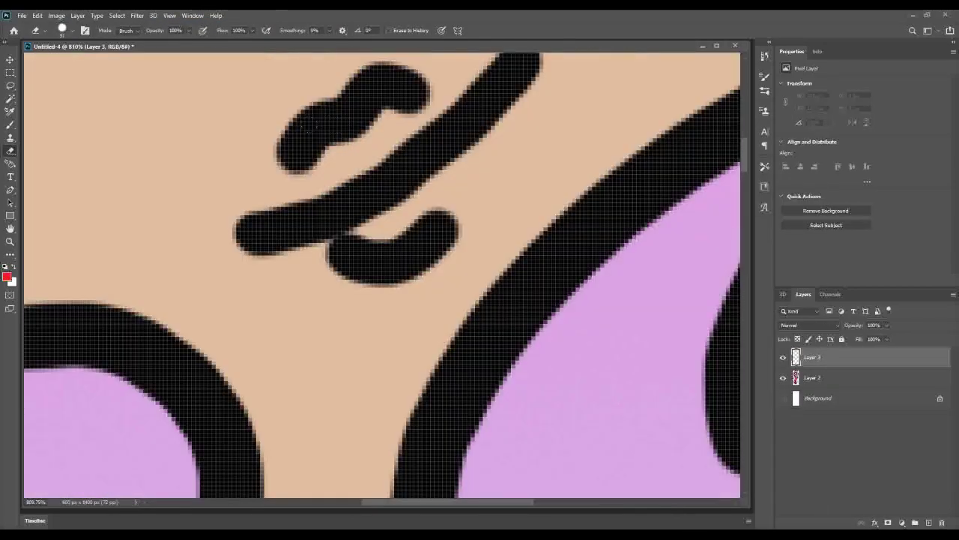
click(10, 125)
mouse_move(352, 128)
mouse_down()
mouse_move(360, 188)
mouse_move(357, 171)
mouse_up()
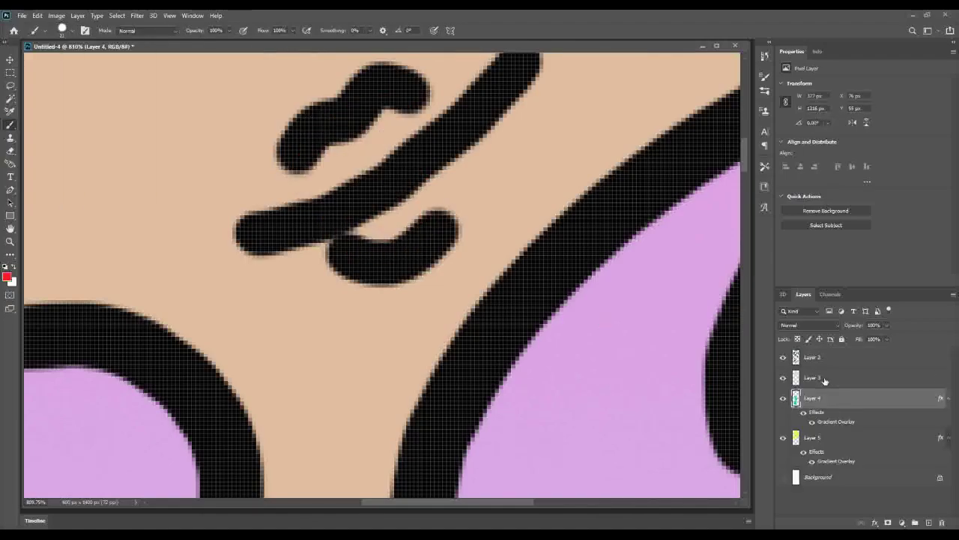
Step: Add a new layer, then merge Layer 6 through Layer 5 into one Layer 2
click(77, 15)
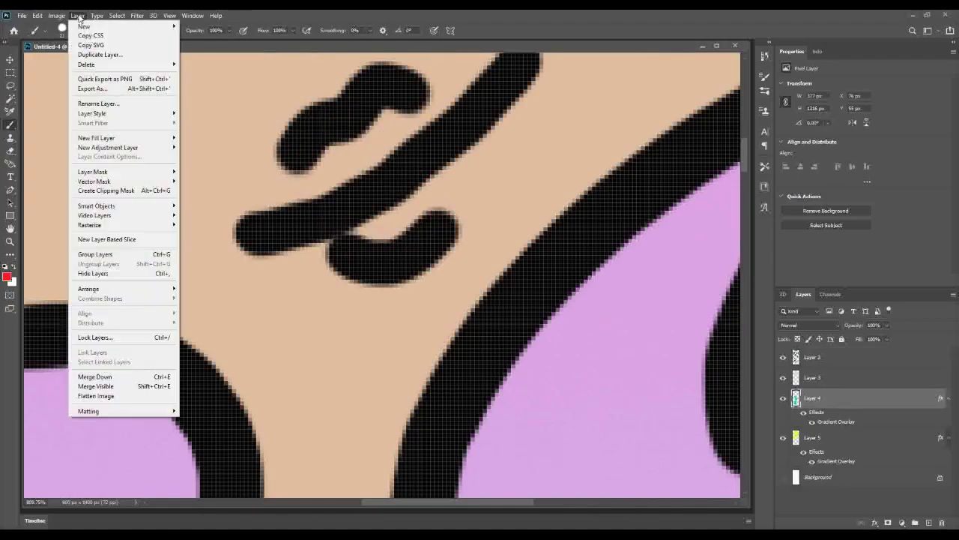
click(217, 20)
key(Return)
right_click(813, 357)
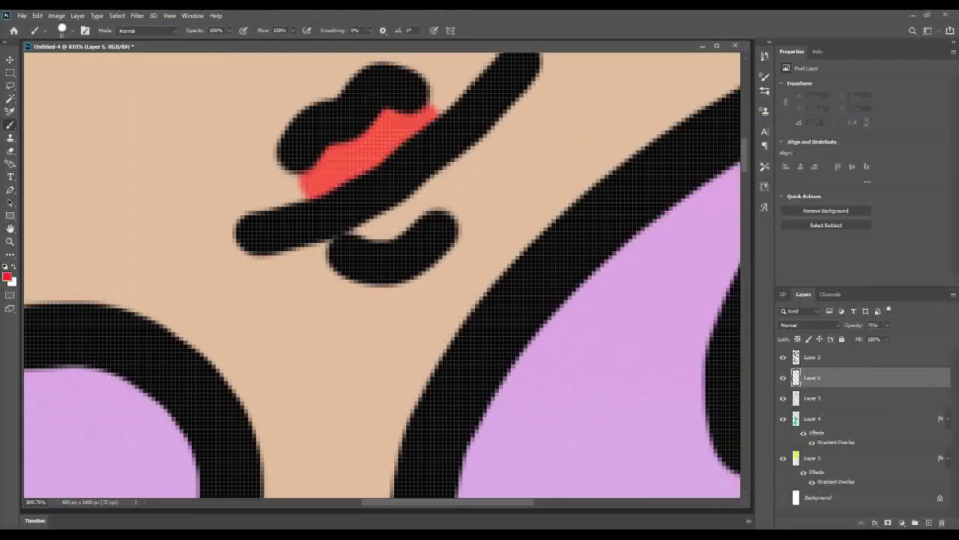
shift+click(827, 457)
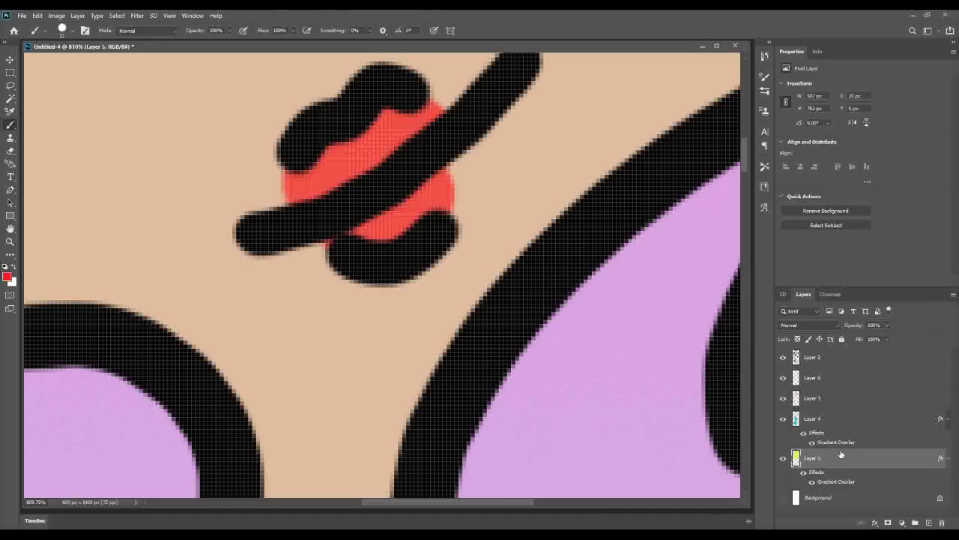
right_click(828, 361)
click(742, 406)
key(ctrl+0)
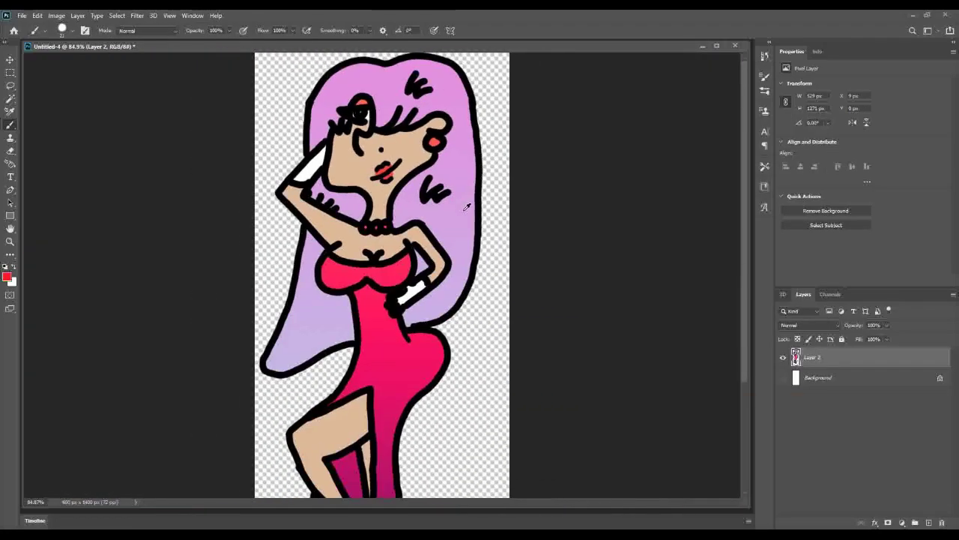
Step: Show the Background and fill it with a vertical Gray_14 dark gradient
click(817, 377)
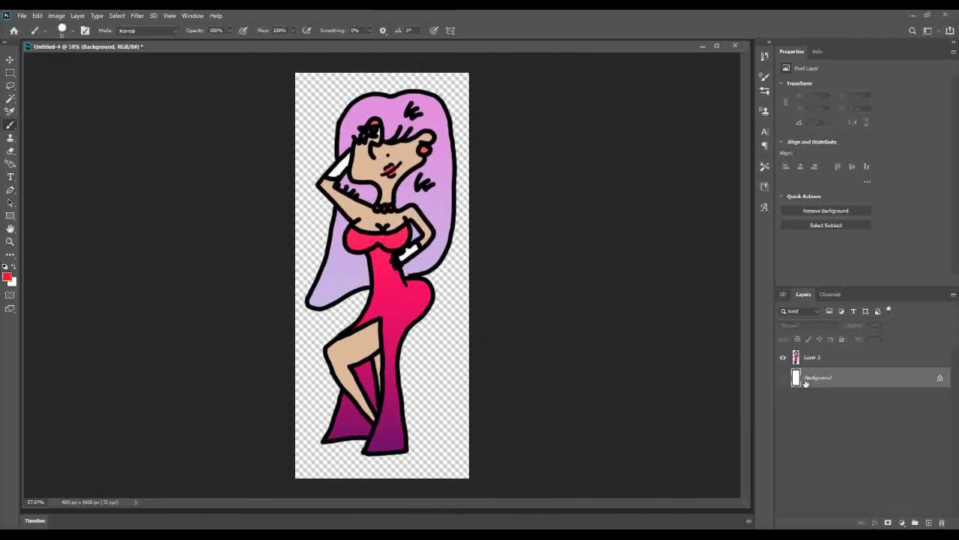
click(783, 377)
click(10, 254)
click(54, 486)
click(75, 30)
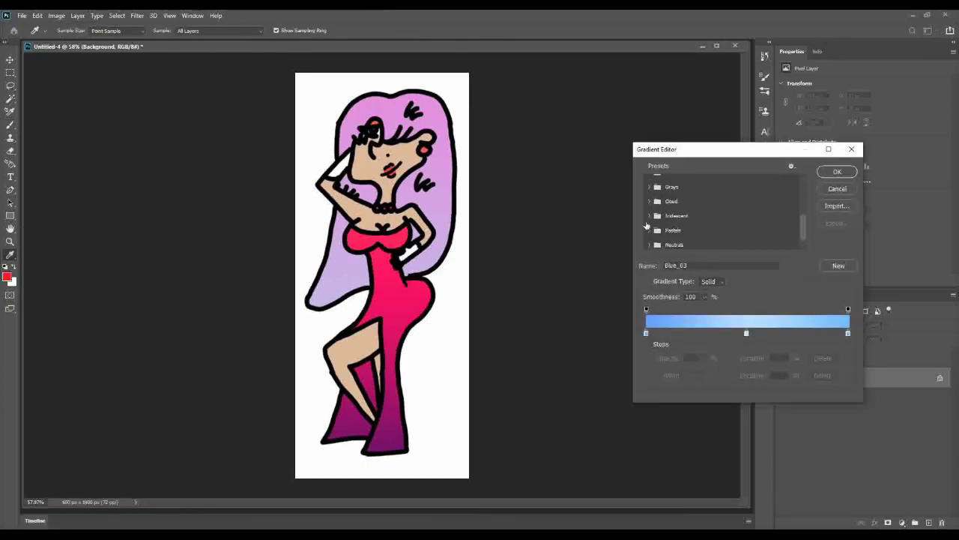
click(649, 194)
click(725, 226)
click(838, 171)
drag(382, 75, 383, 473)
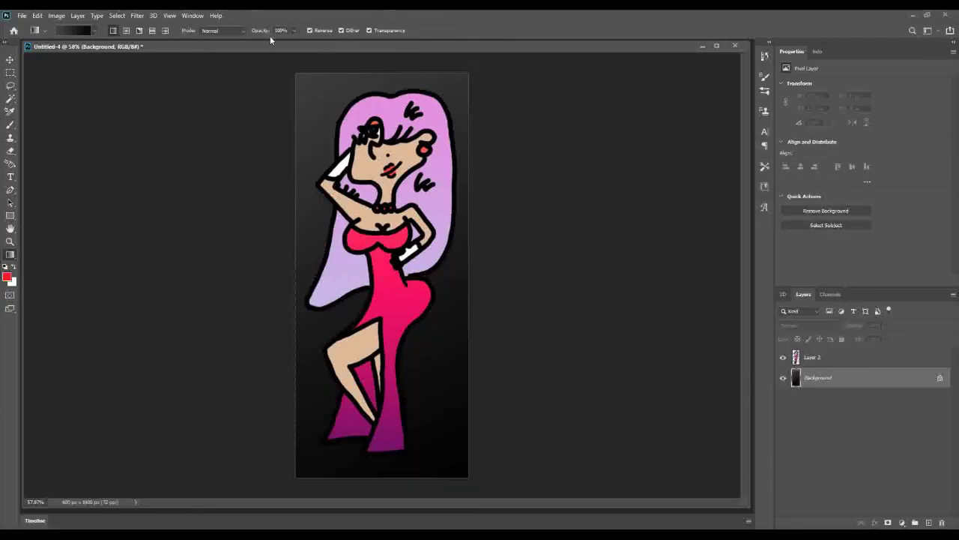
Step: Switch to the colour-selection tool and open the Layer menu to add a layer
scroll(400, 416, up, 5)
scroll(290, 445, down, 3)
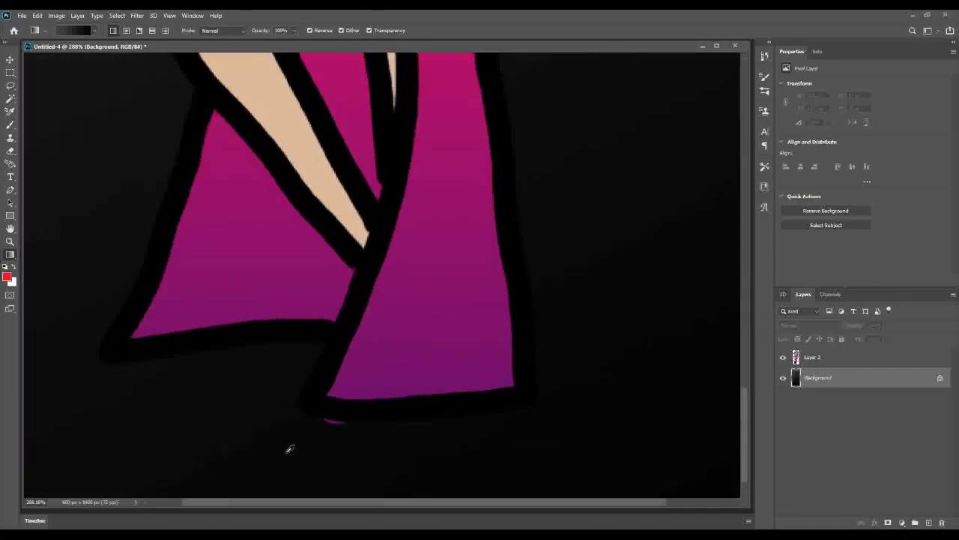
scroll(290, 445, up, 1)
key(w)
key(alt+bracketright)
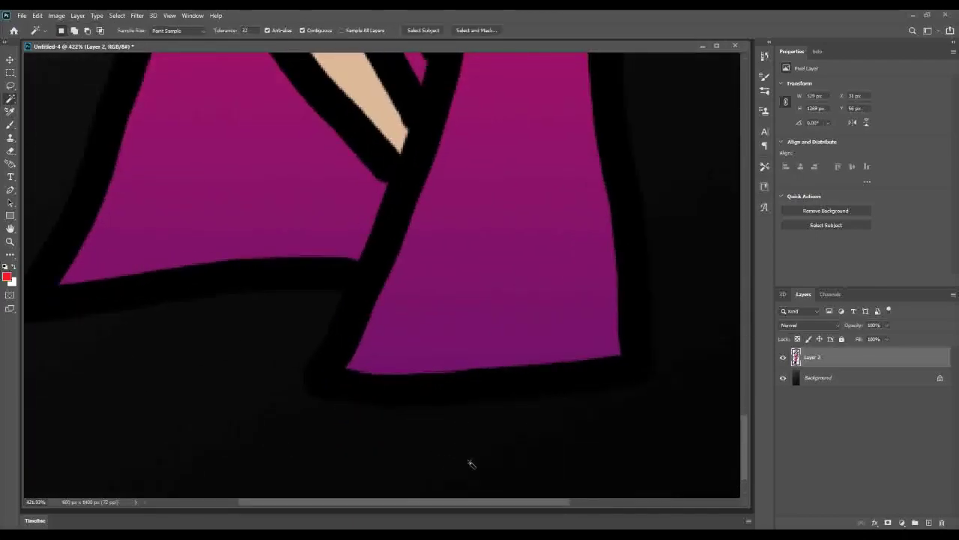
scroll(472, 464, down, 3)
scroll(475, 282, down, 2)
key(alt+l)
Step: Create empty Layer 3 and set the Brush tool to a Hard Round tip
key(n)
key(l)
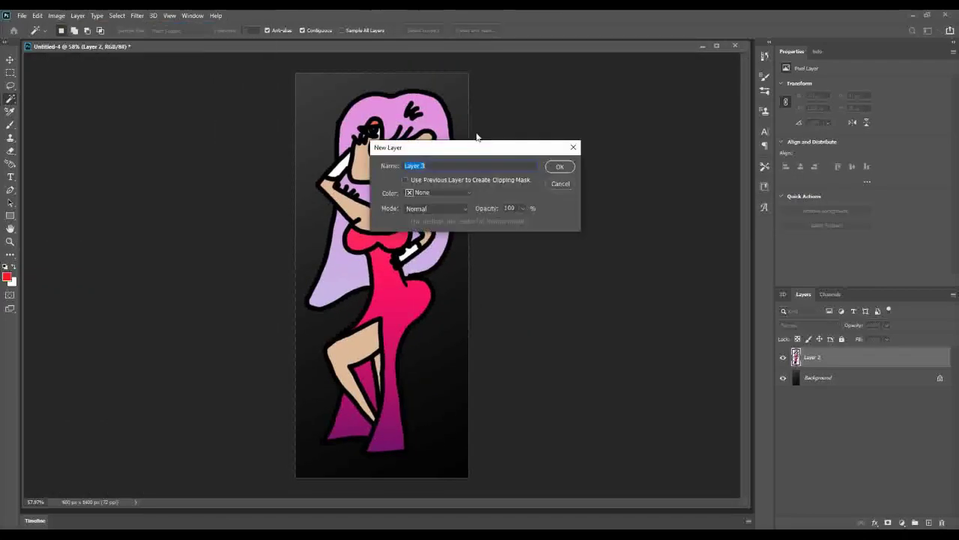
key(Return)
key(b)
click(63, 30)
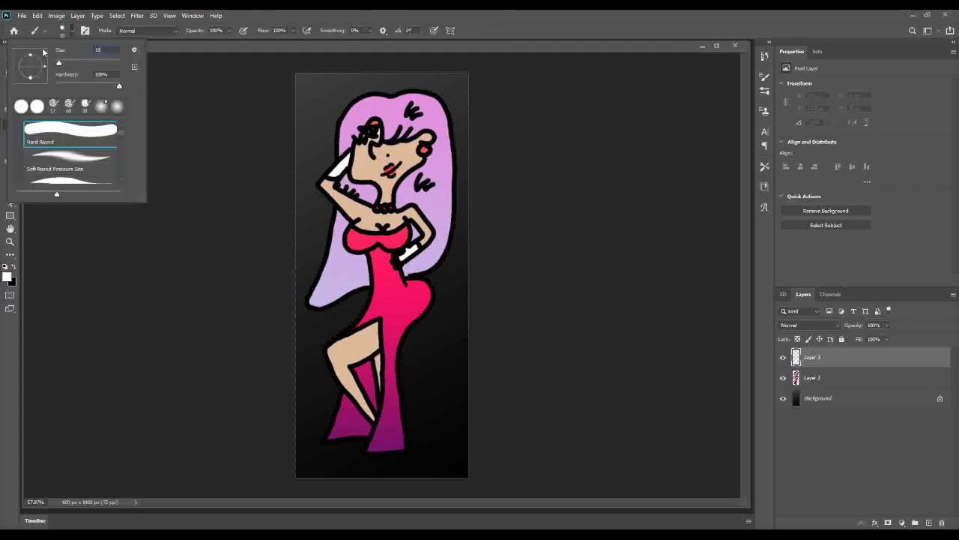
key(Return)
click(66, 35)
key(Return)
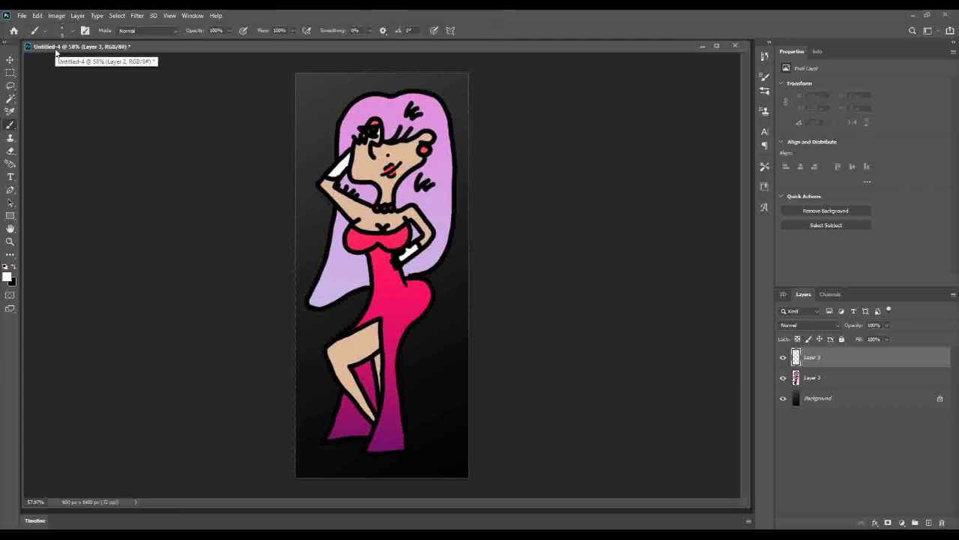